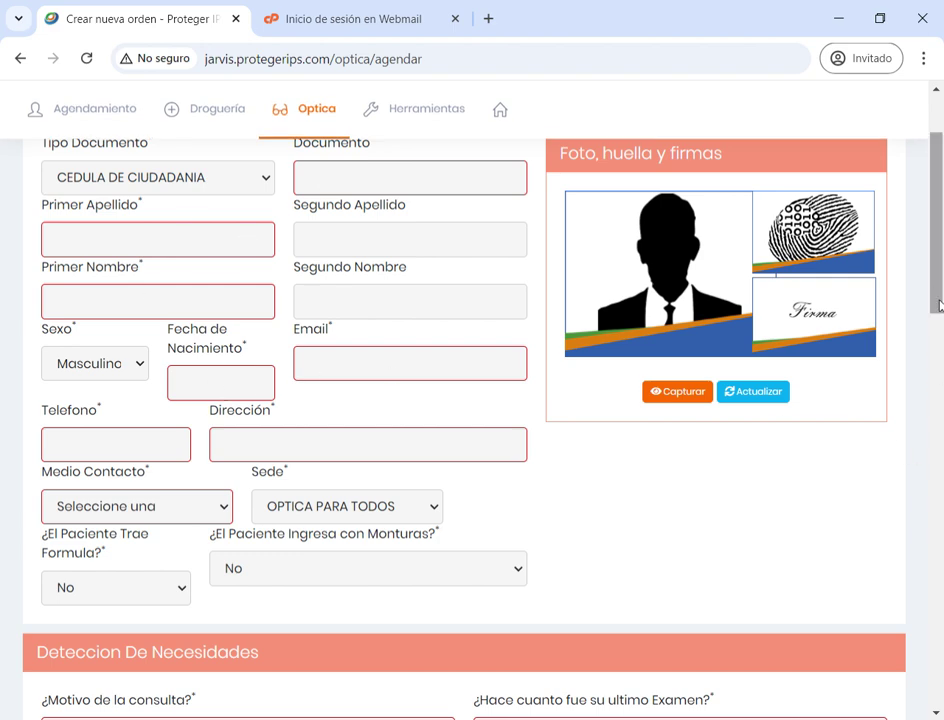
Load the patient's details from their document number and set the contact method to Otro
scroll(930, 285, "up", 2)
scroll(935, 290, "down", 1)
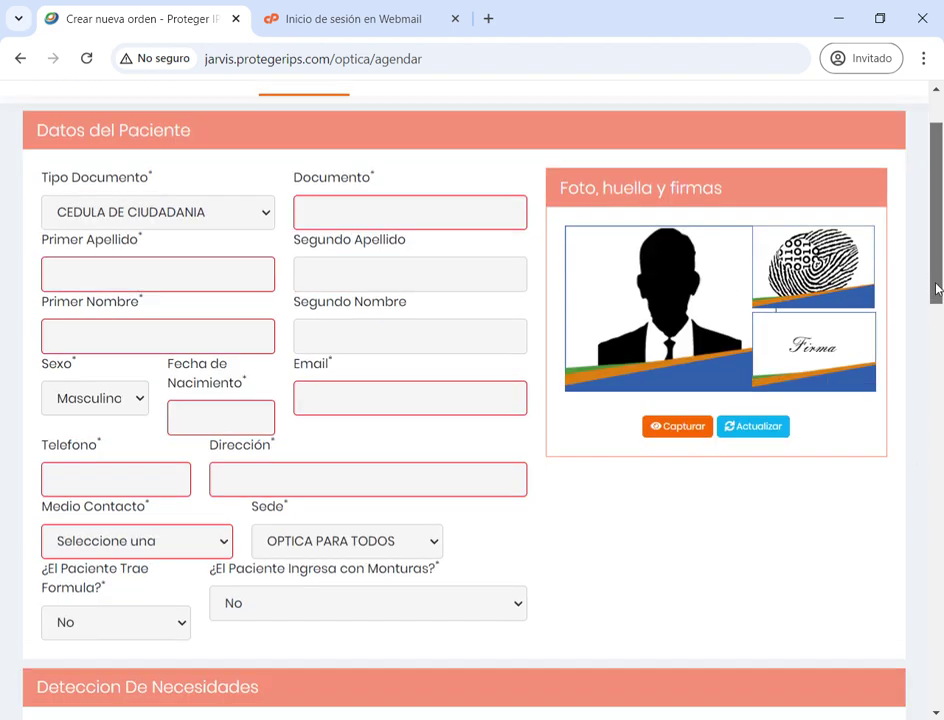
left_click(444, 223)
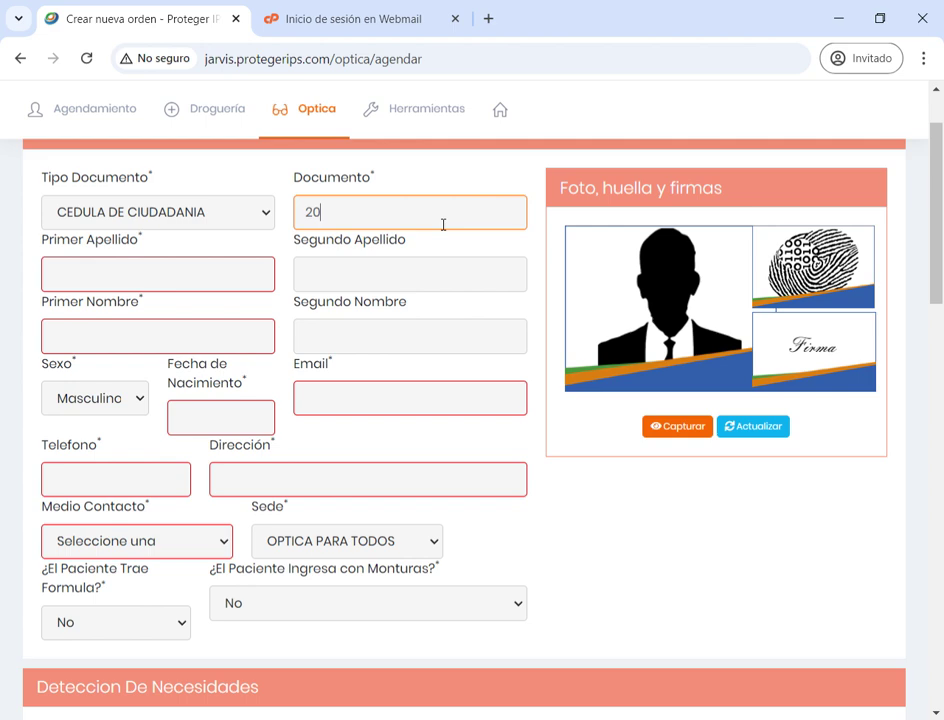
key("Tab")
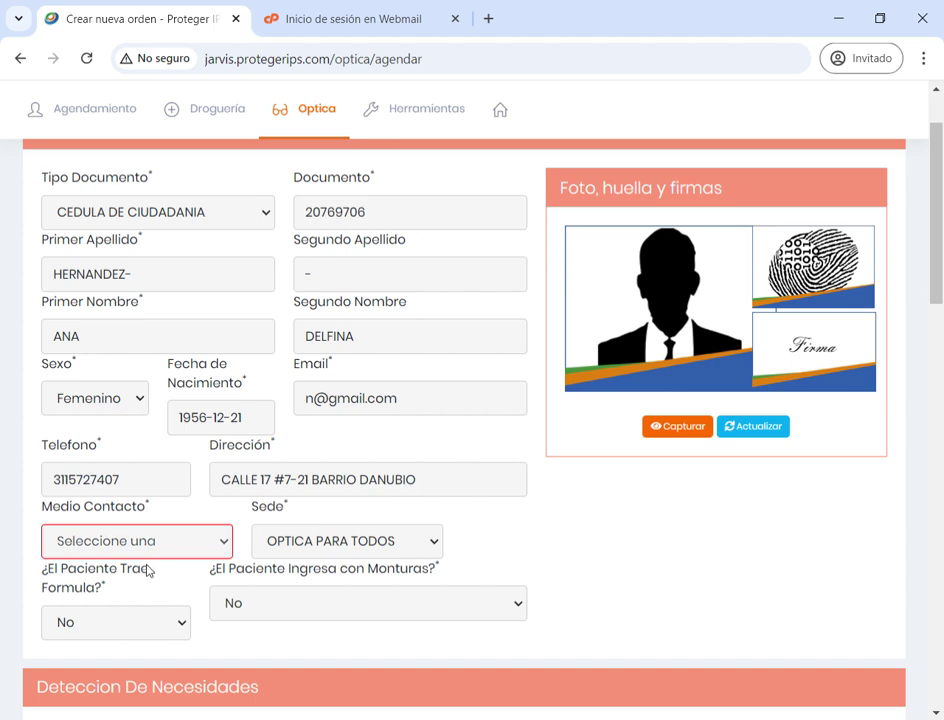
left_click(130, 540)
left_click(700, 600)
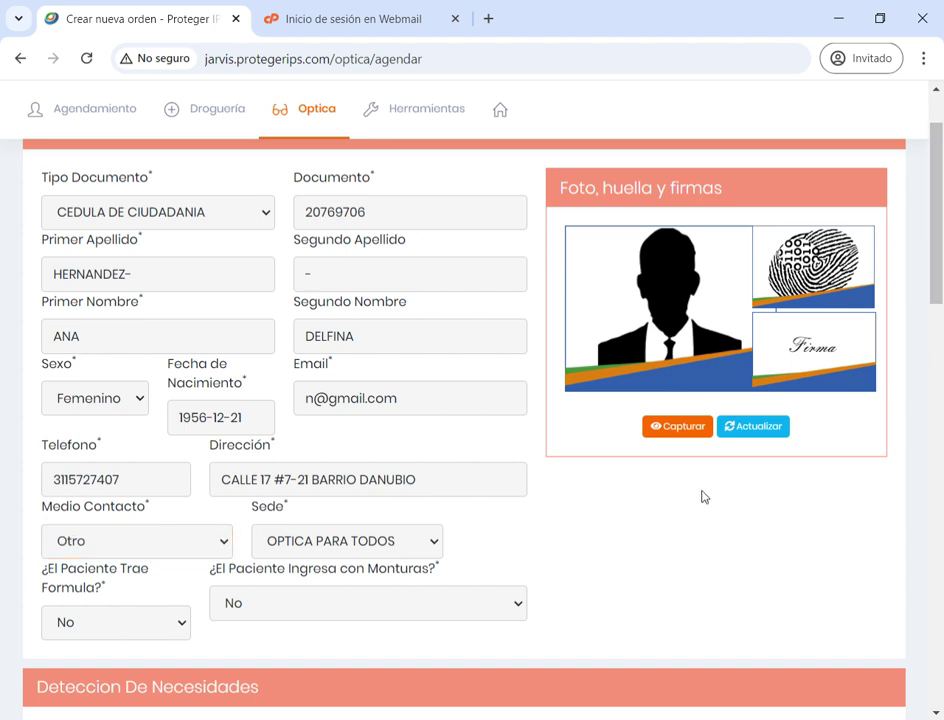
Start Capturar for photo, fingerprint and signature, allowing the Proteger IPS capture app to open
left_click(677, 428)
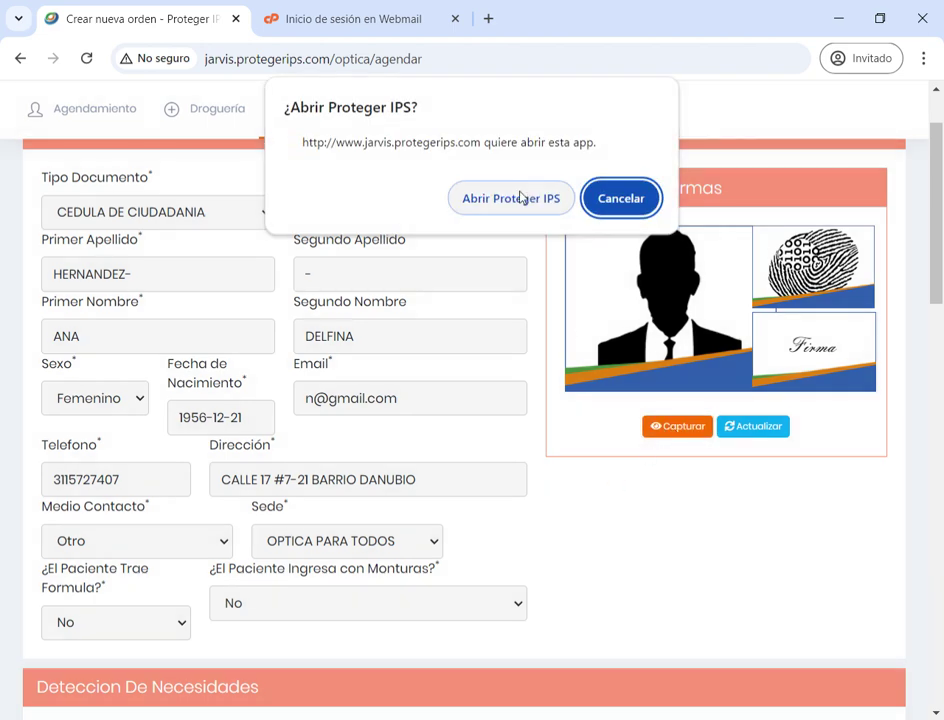
left_click(520, 198)
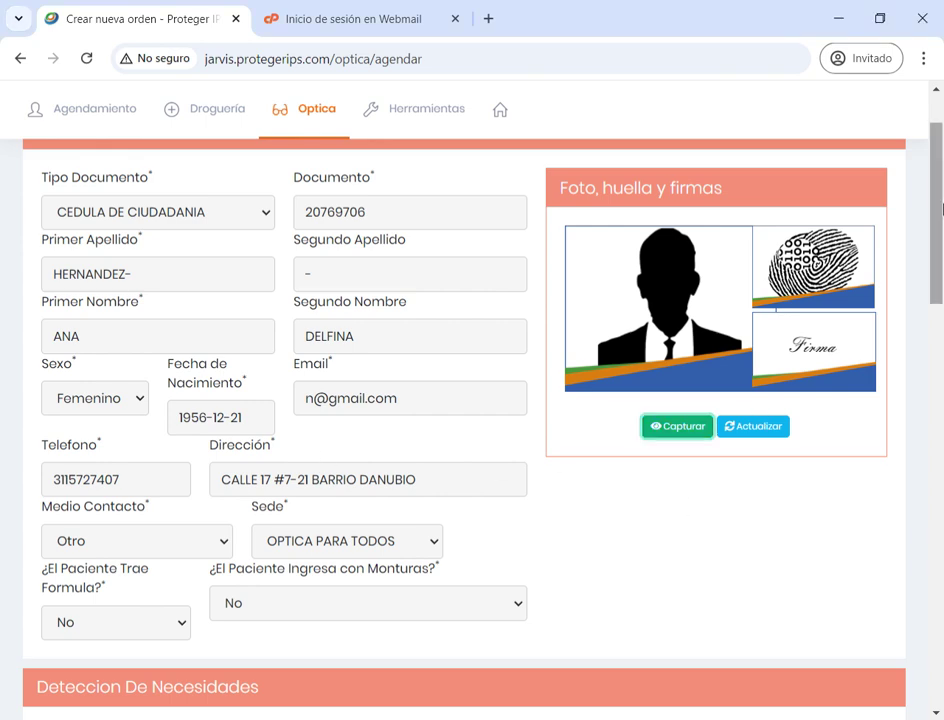
scroll(940, 245, "down", 2)
left_click_drag(940, 245, 931, 343)
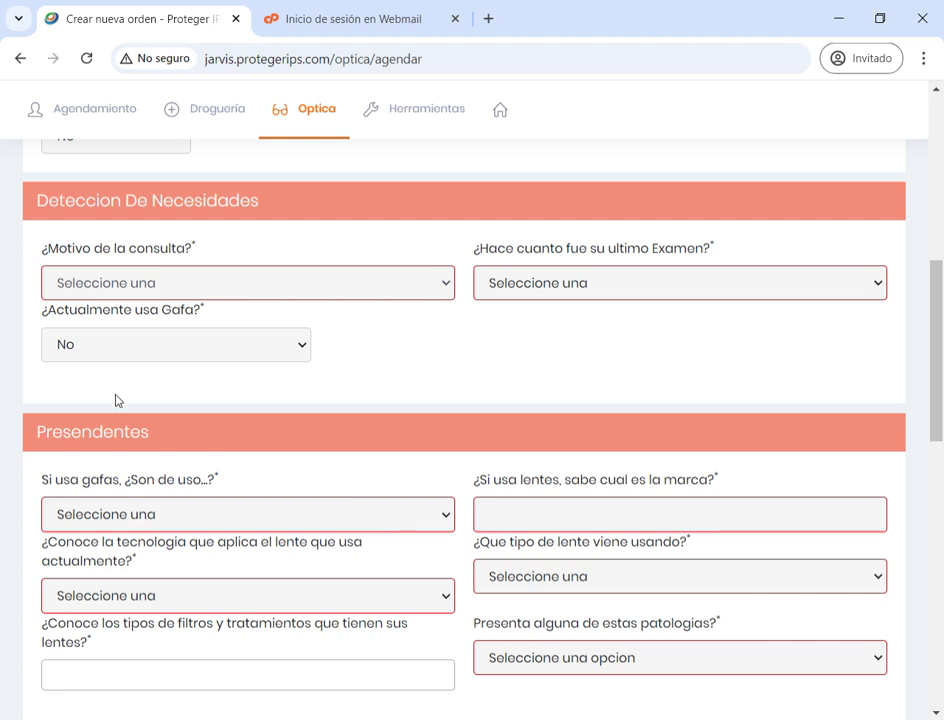
Choose Cambio Anual as consultation reason and Menos de 1 año y medio for the last exam
left_click(110, 428)
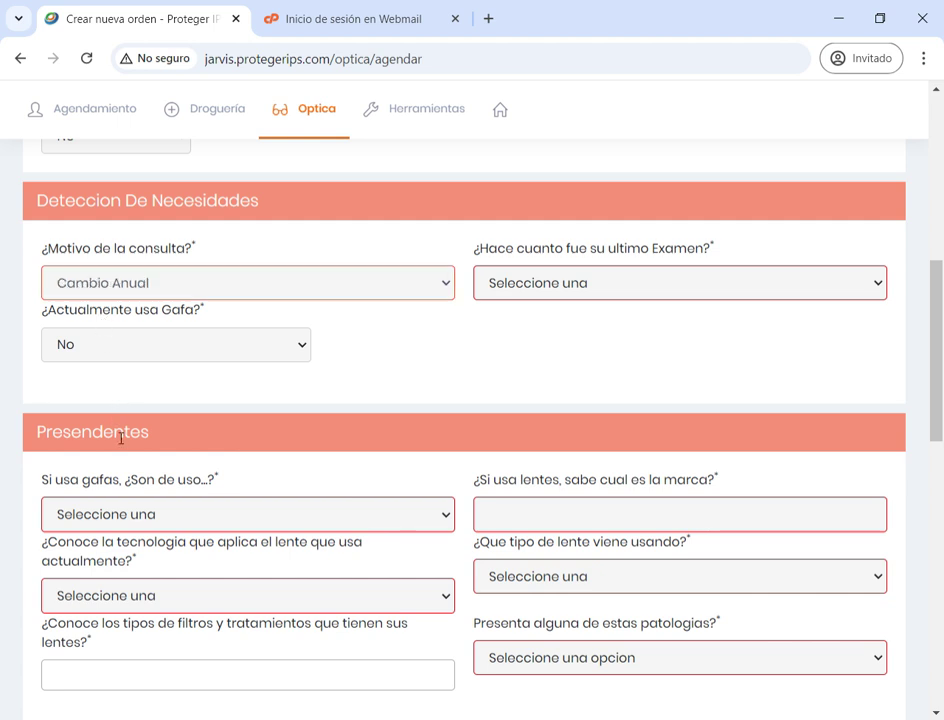
left_click(555, 409)
scroll(555, 409, "down", 2)
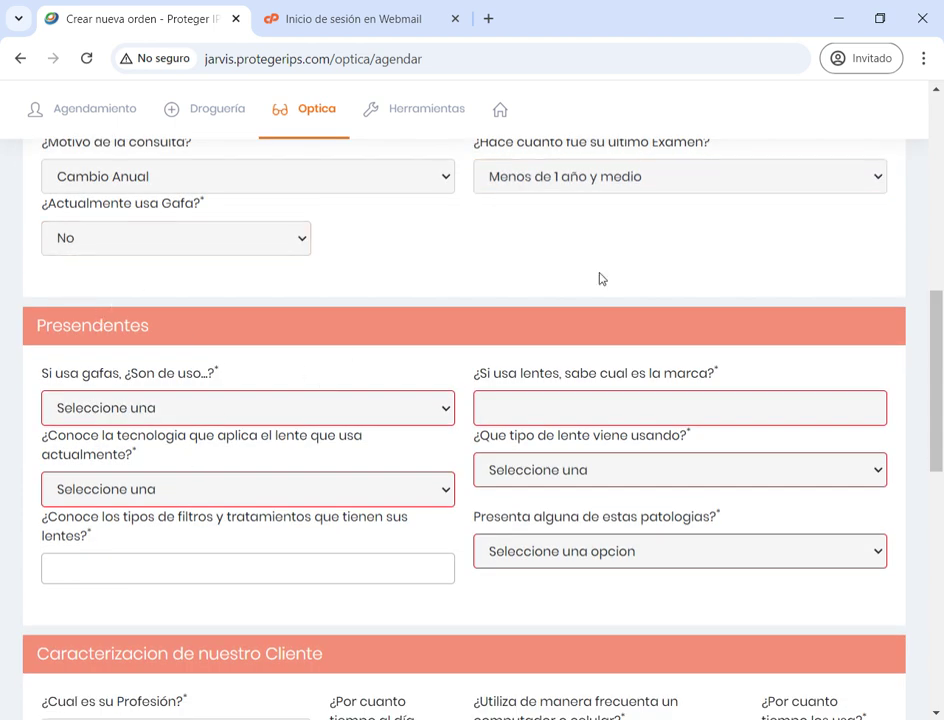
scroll(653, 352, "down", 1)
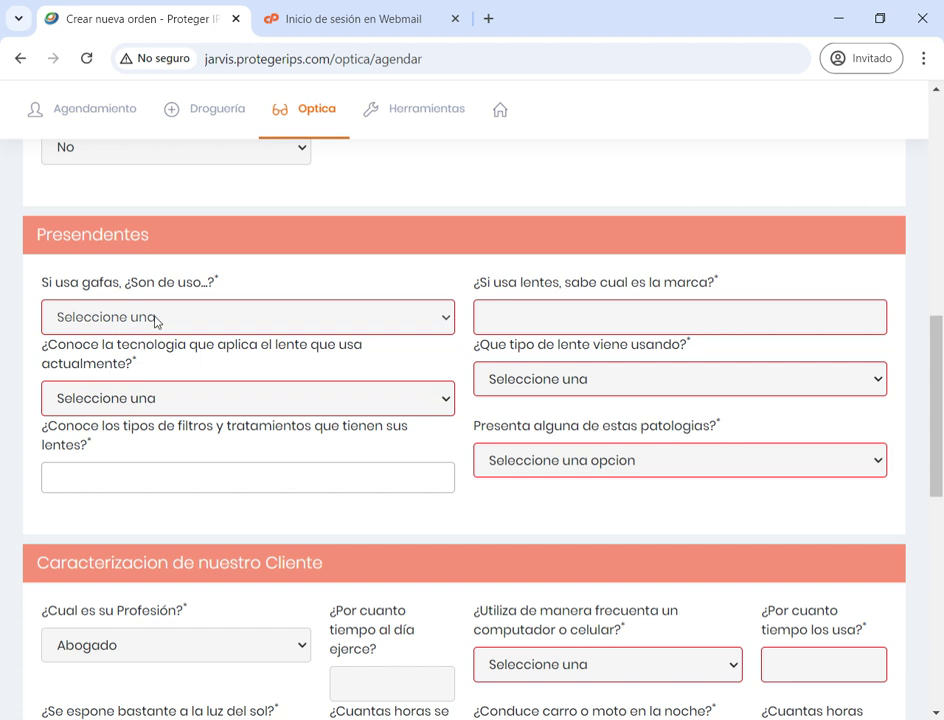
Answer glasses use Permanente, lens brand NO SABE, and lens technology No aplica
left_click(147, 393)
left_click(567, 320)
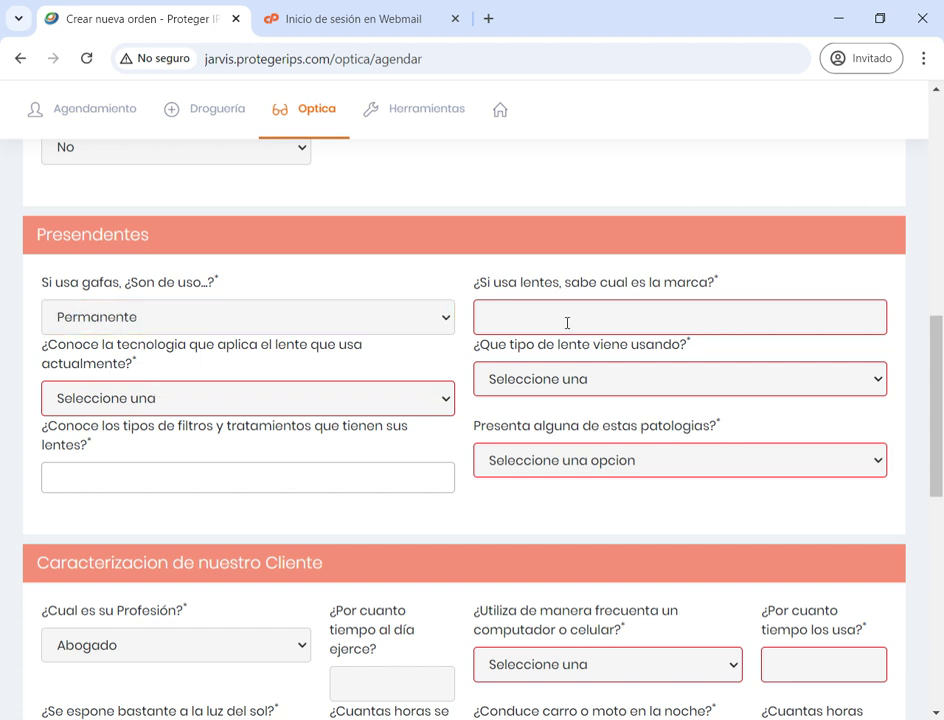
type("NO SABWe")
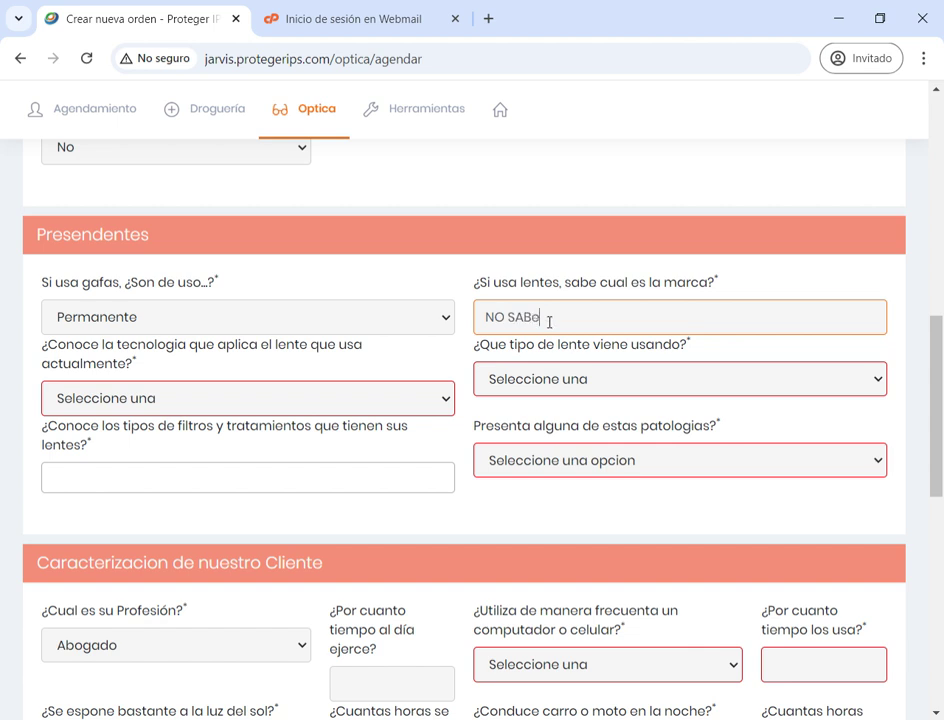
key("BackSpace")
type("E")
left_click(244, 421)
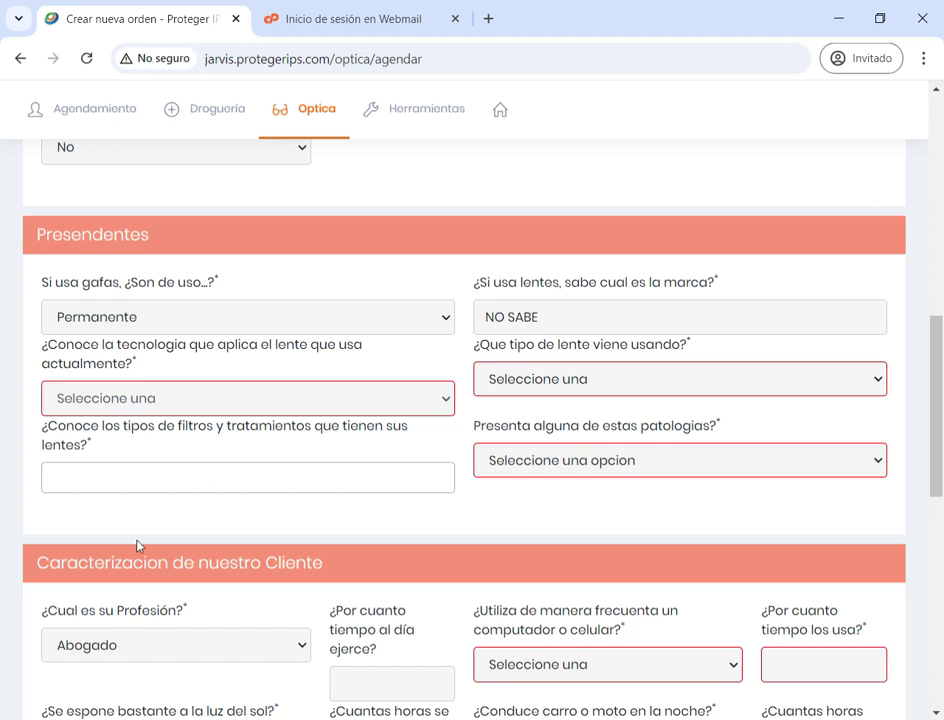
left_click(178, 577)
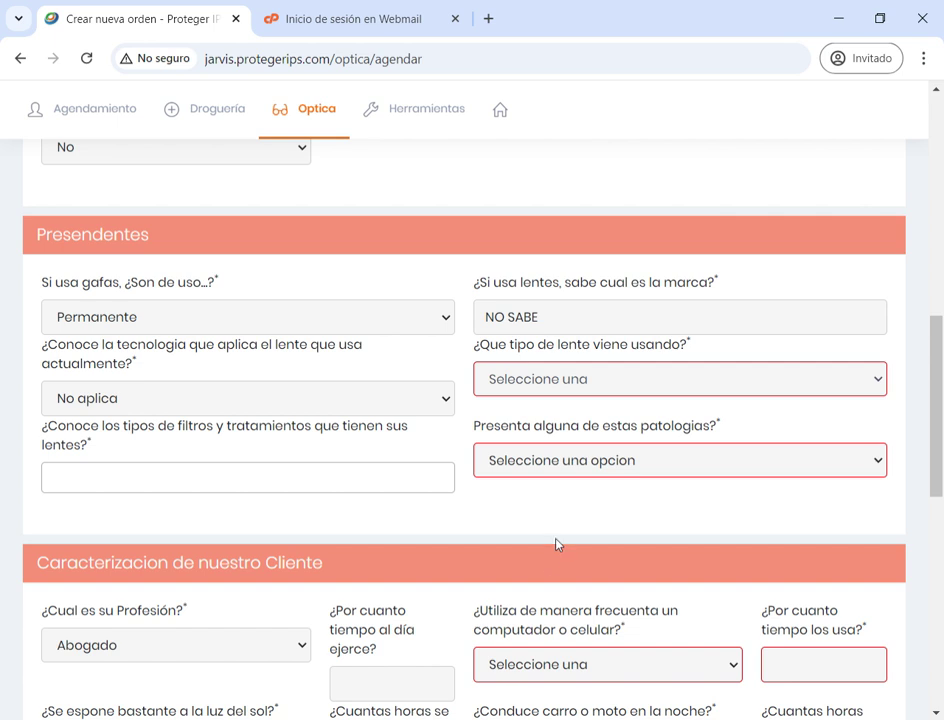
Add Antirreflejo and Transitions filter tags and set pathologies to No aplica
left_click_drag(940, 409, 940, 441)
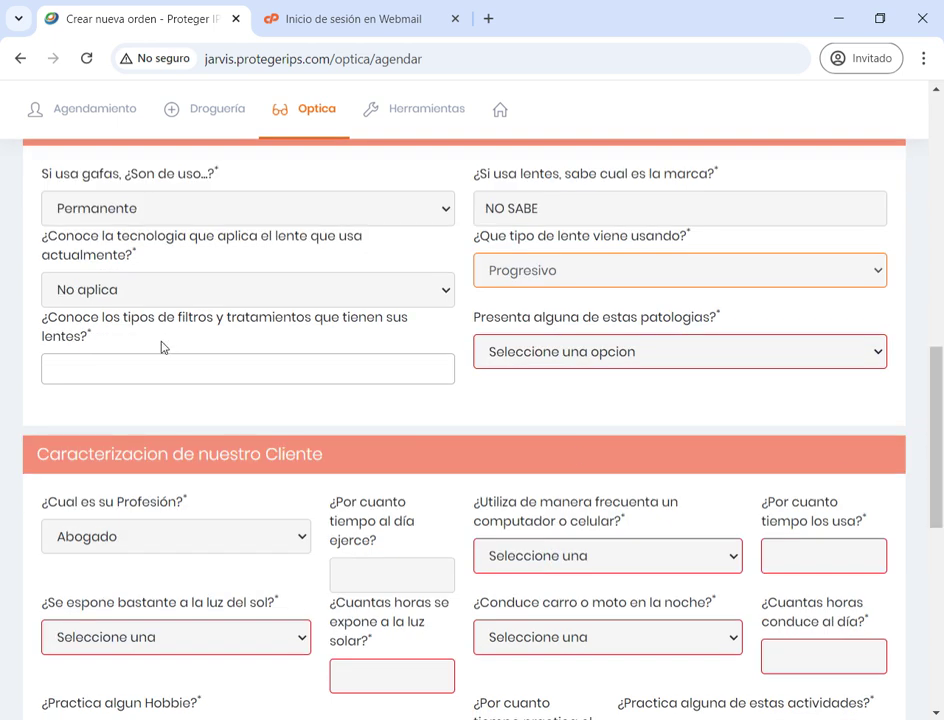
left_click(181, 378)
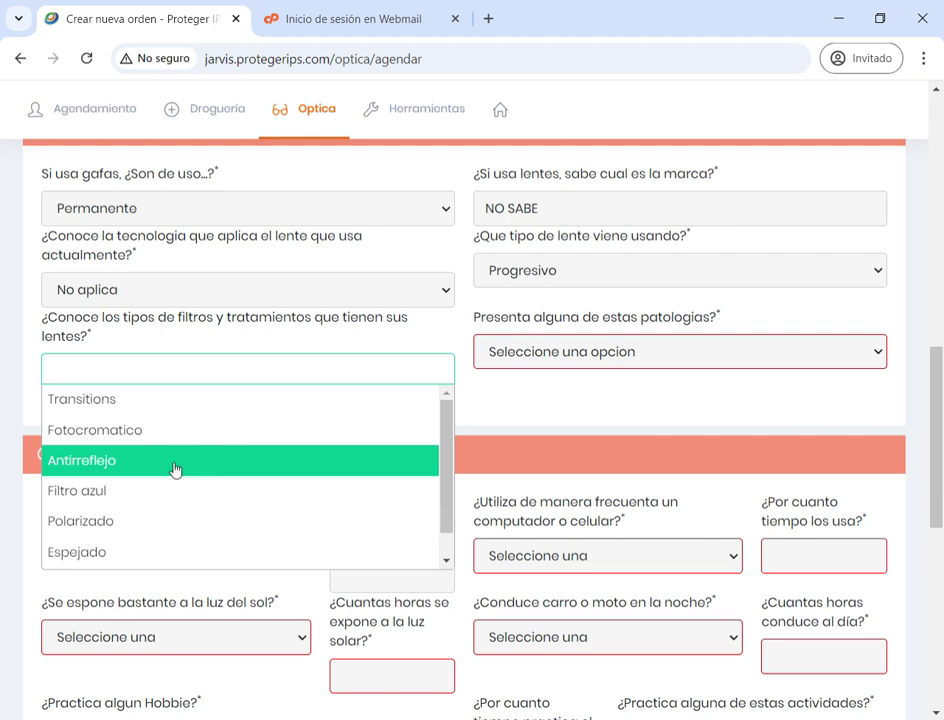
left_click(177, 466)
left_click(177, 375)
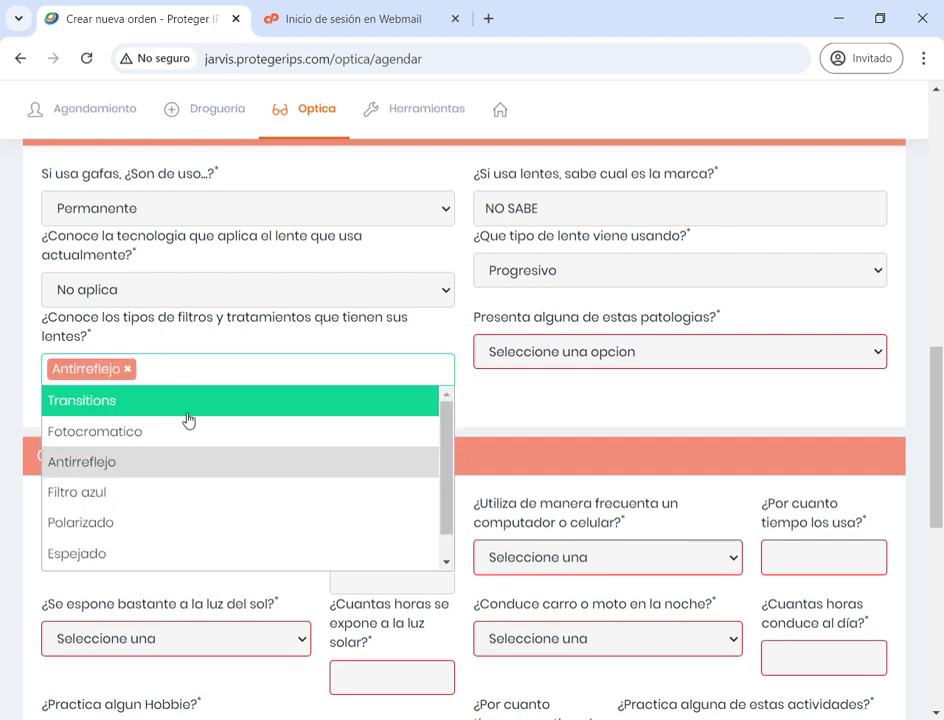
left_click(203, 407)
left_click(290, 377)
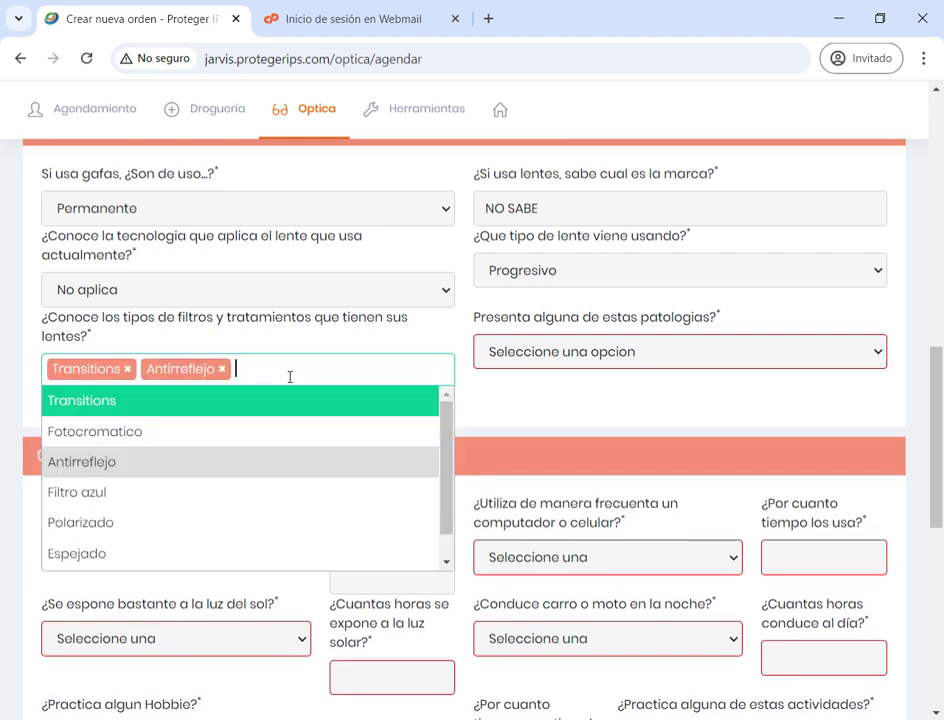
left_click(470, 352)
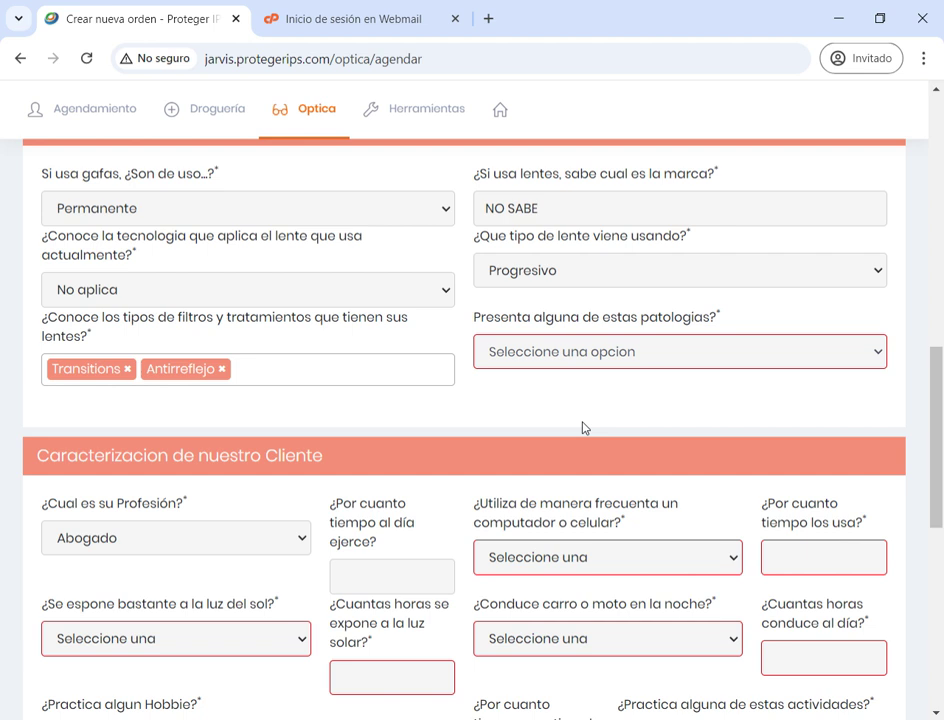
left_click(680, 351)
scroll(3, 428, "down", 2)
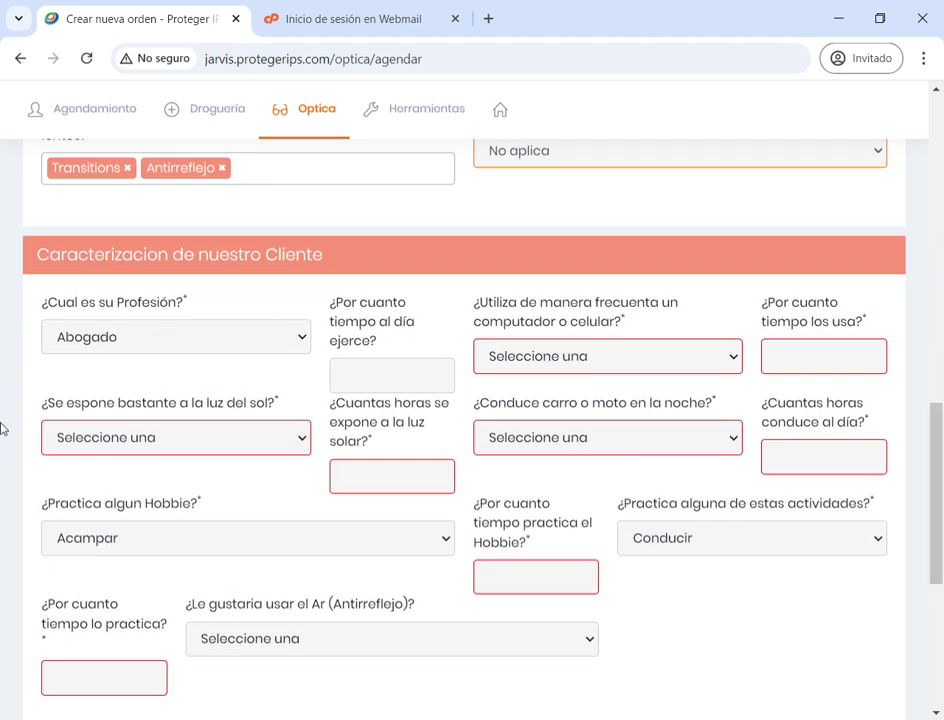
Set profession to Audiólogo, answer Si to frequent device use, and enter 14 for usage time
left_click(120, 343)
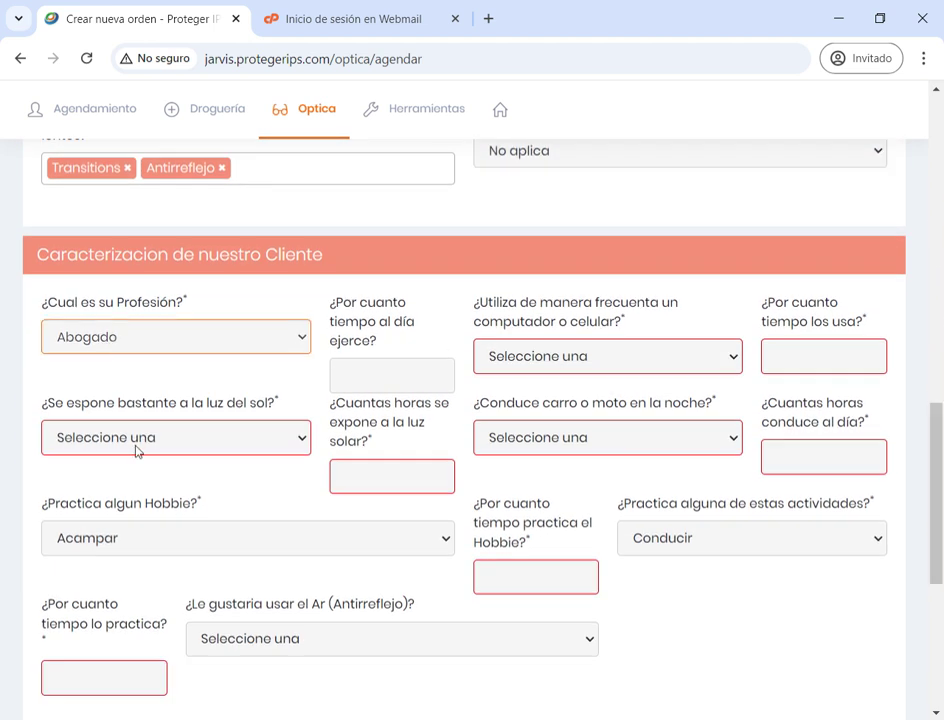
key("Down")
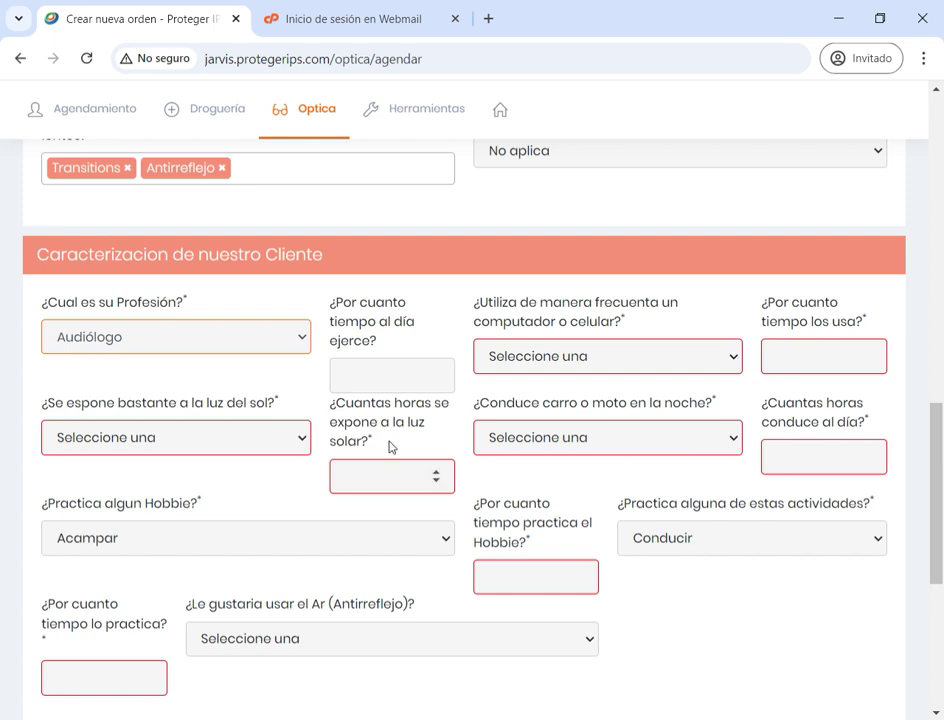
left_click(371, 388)
left_click(536, 356)
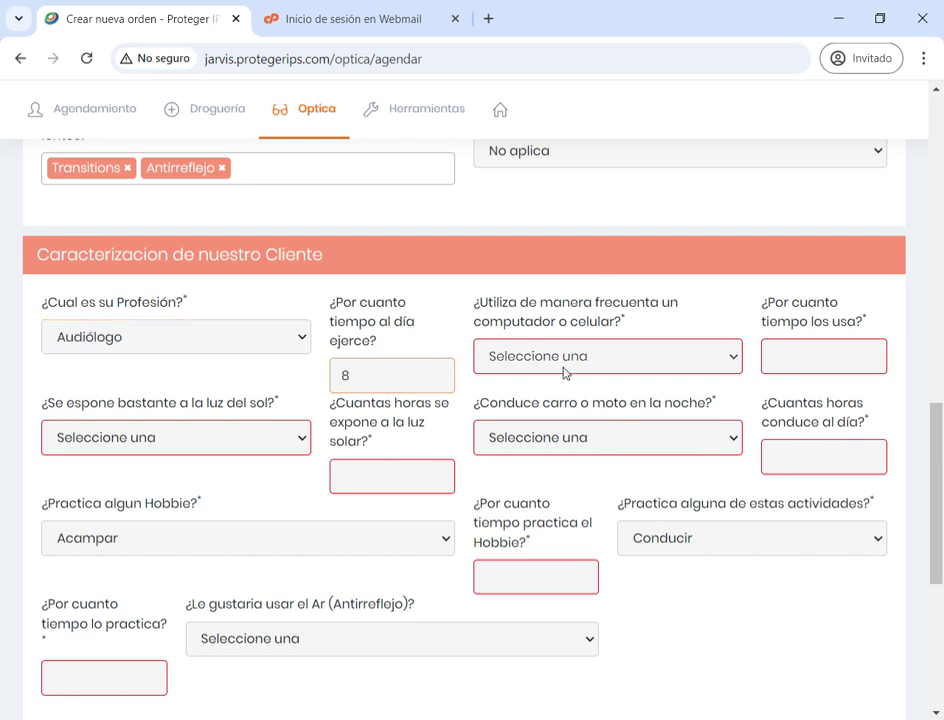
left_click(536, 414)
left_click(815, 352)
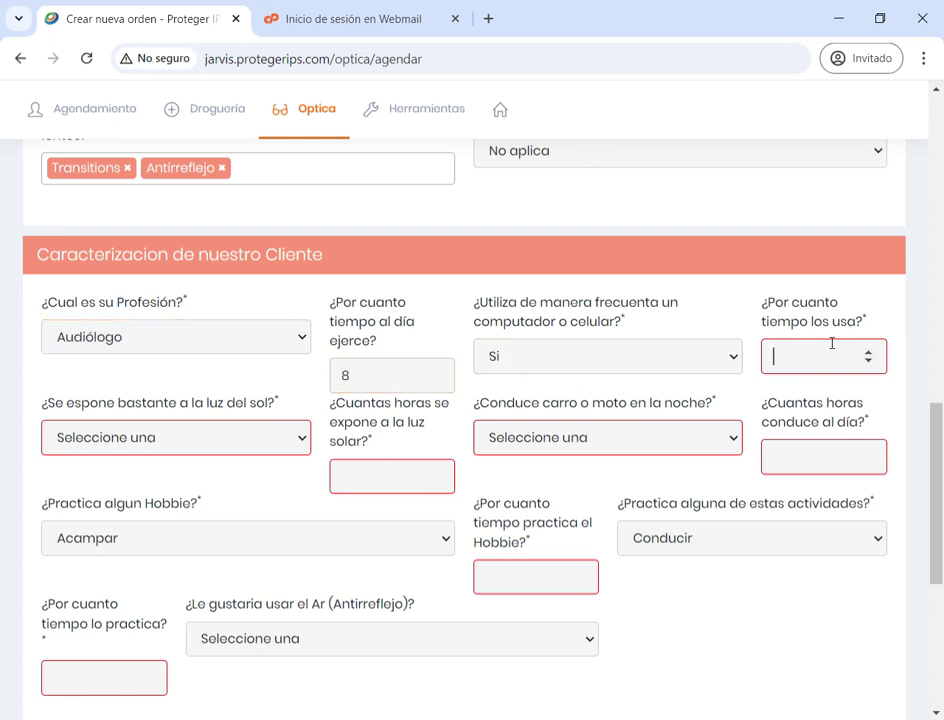
type("14")
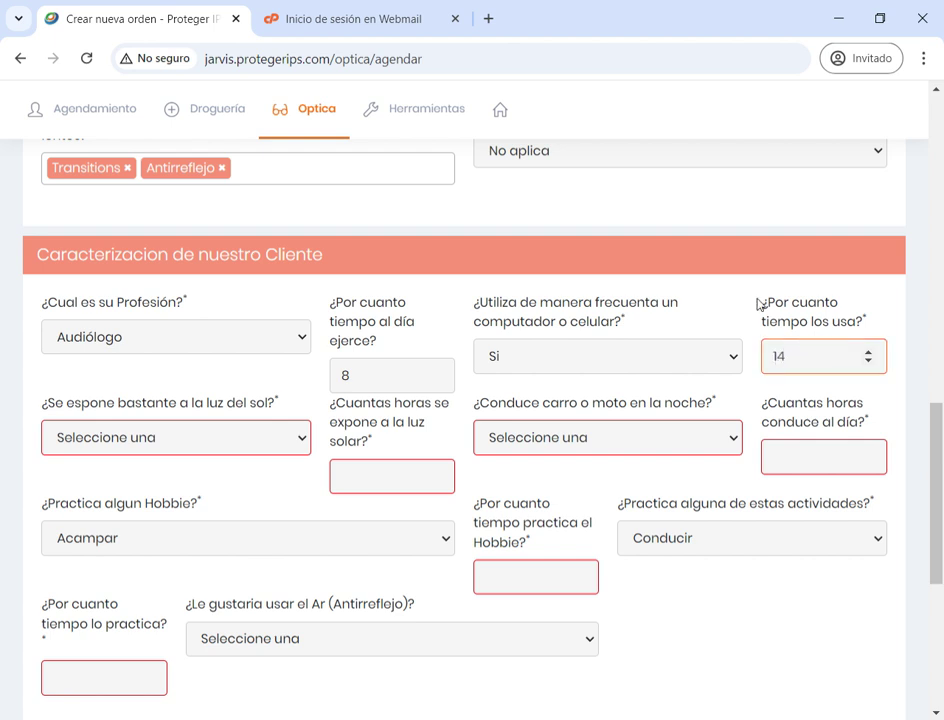
left_click(460, 390)
Answer Si to sun exposure with 3 daily hours and Si to night driving with 1 hour
left_click(693, 356)
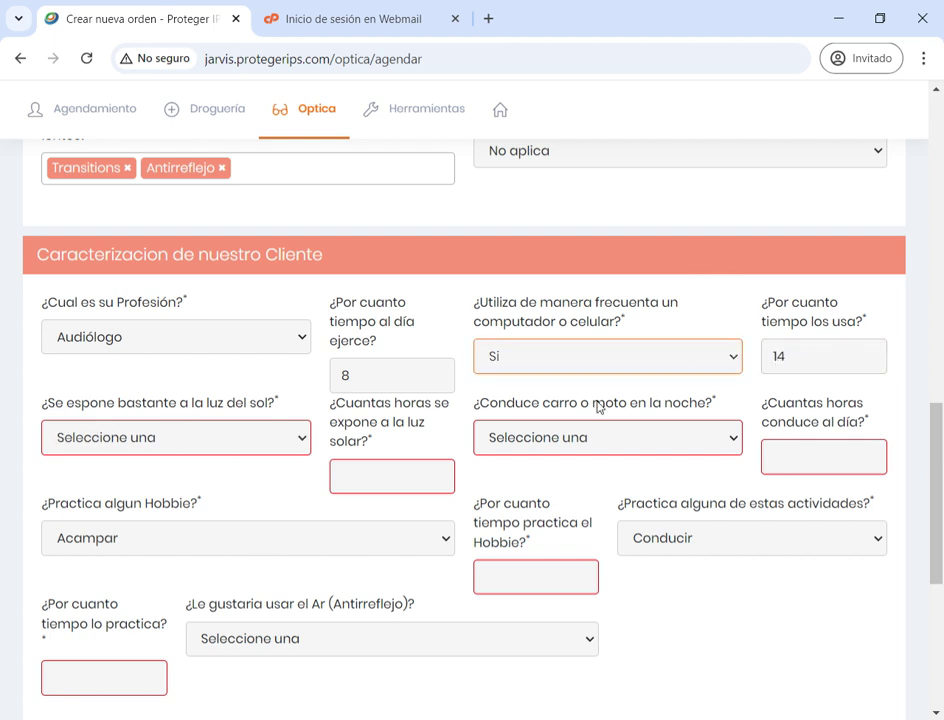
left_click(212, 515)
left_click(212, 505)
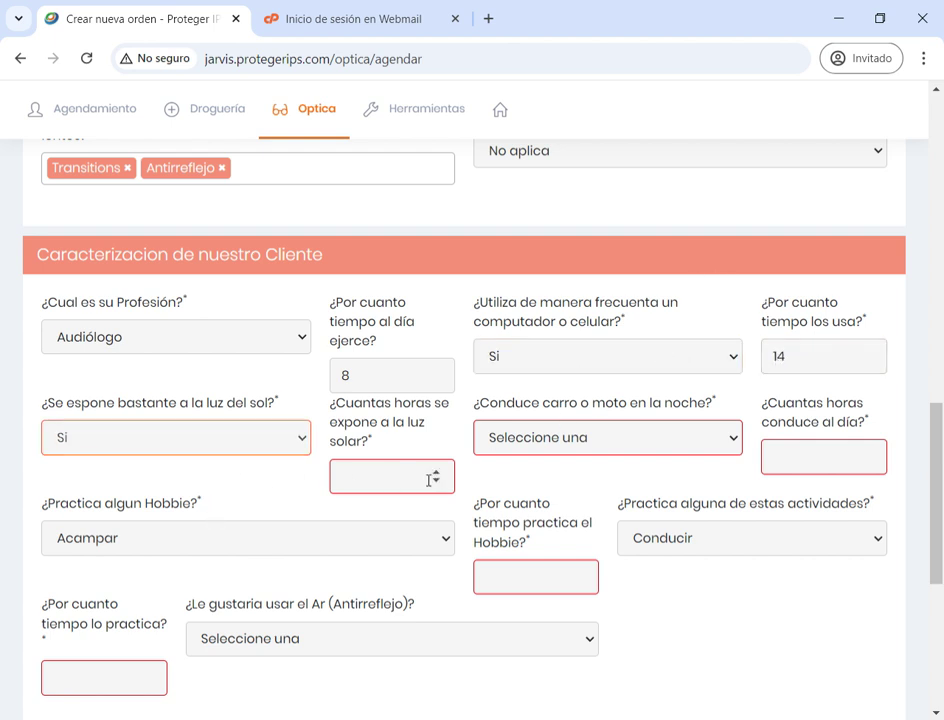
left_click(425, 478)
type("3")
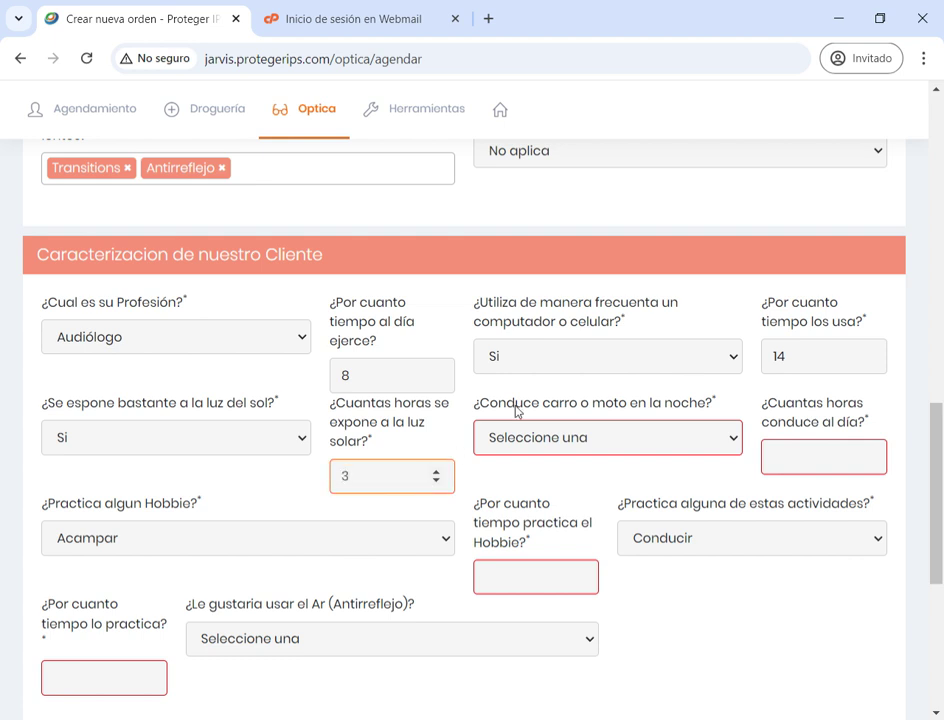
left_click(549, 493)
left_click(549, 440)
left_click(500, 487)
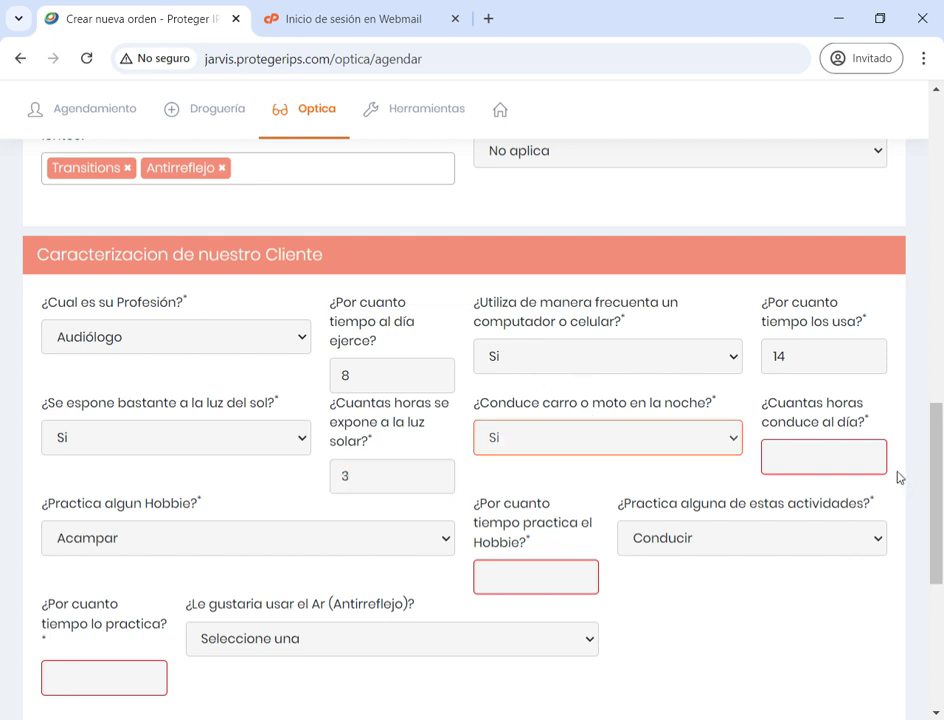
left_click(834, 462)
type("1")
key("Tab")
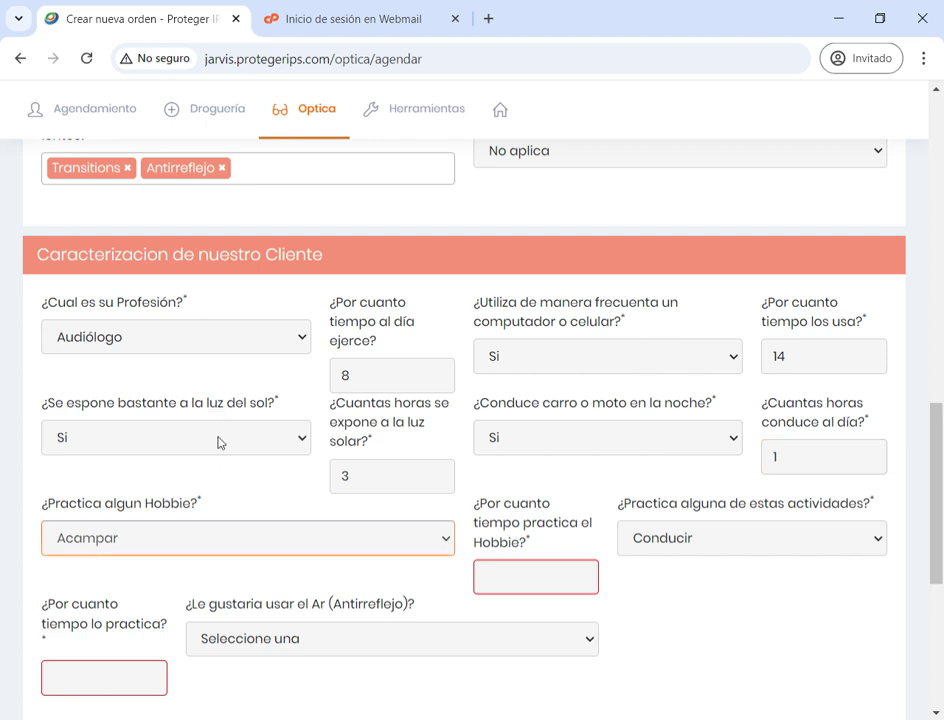
Choose Pintar as hobby with time 12, practice time 2, and Si for antireflective lenses
key("p")
left_click(493, 590)
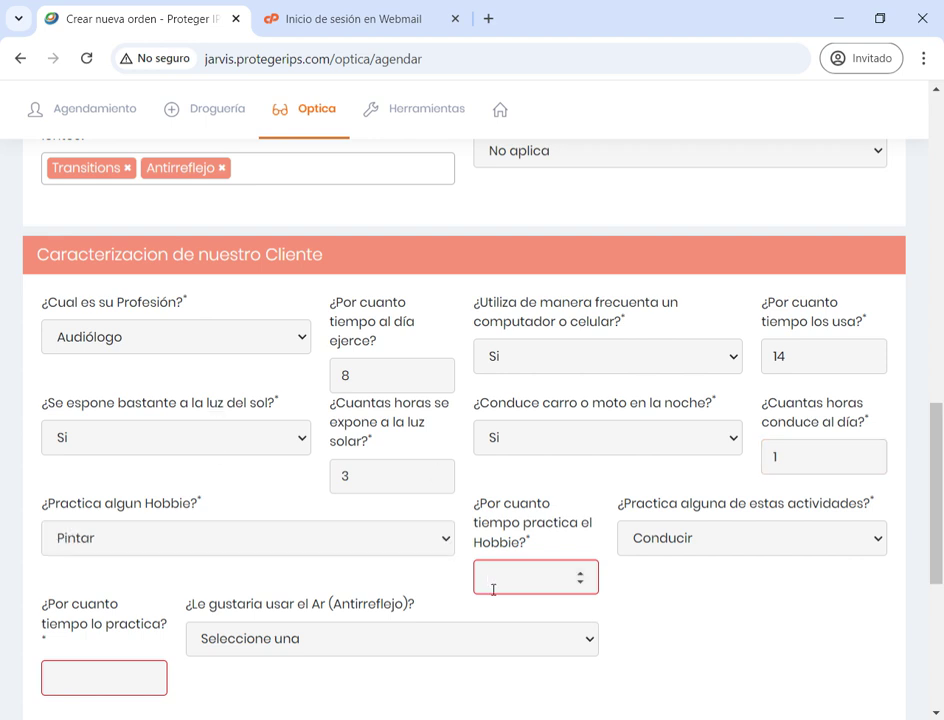
type("12")
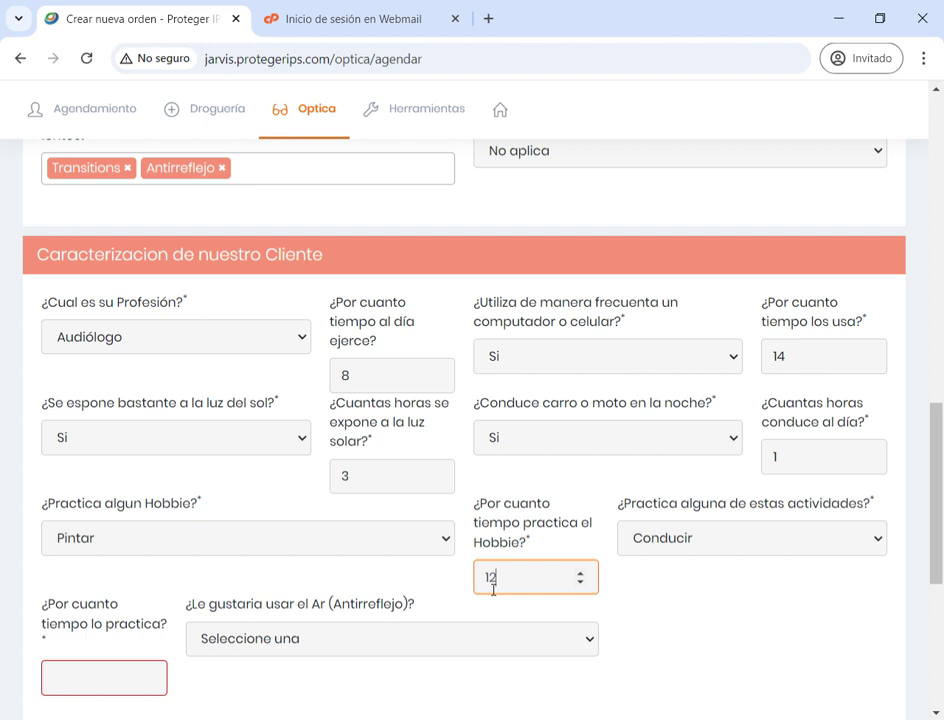
left_click(630, 545)
scroll(630, 545, "down", 3)
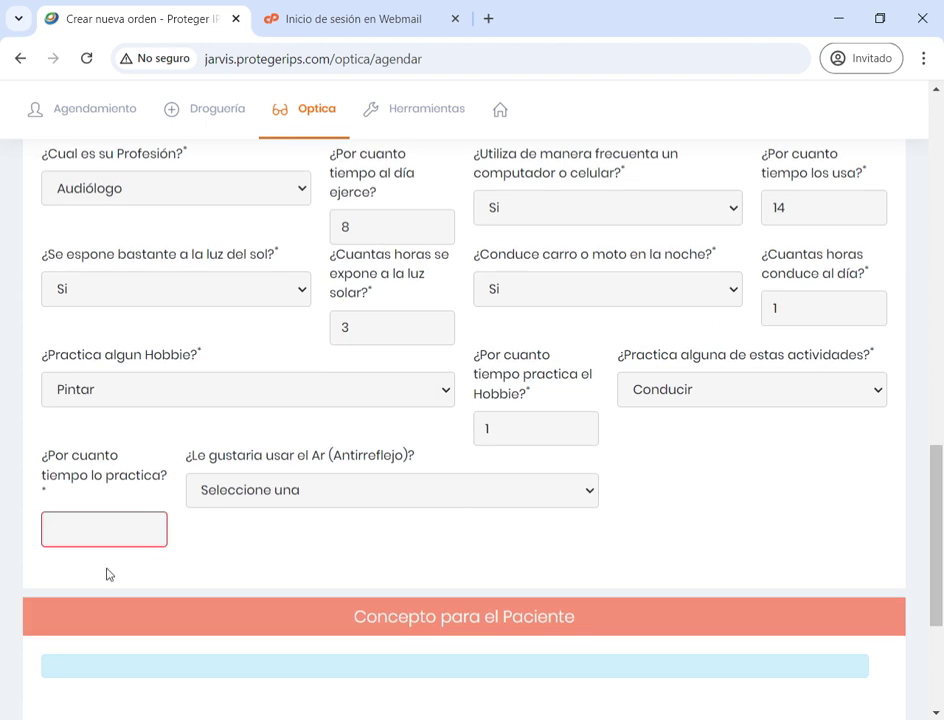
left_click(104, 545)
type("2")
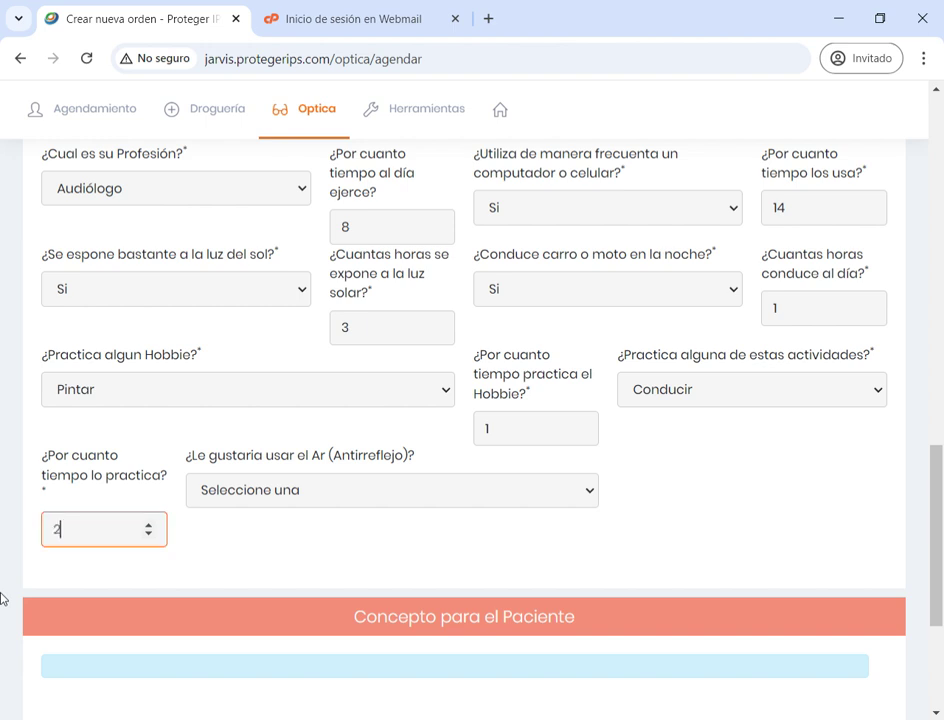
left_click(250, 578)
left_click(315, 489)
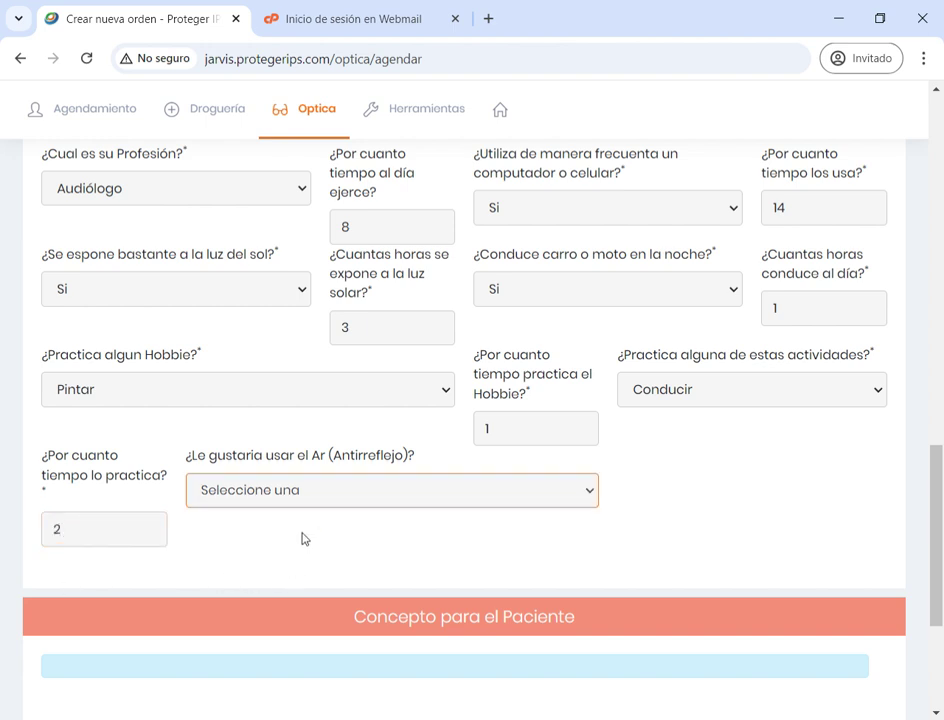
key("Down")
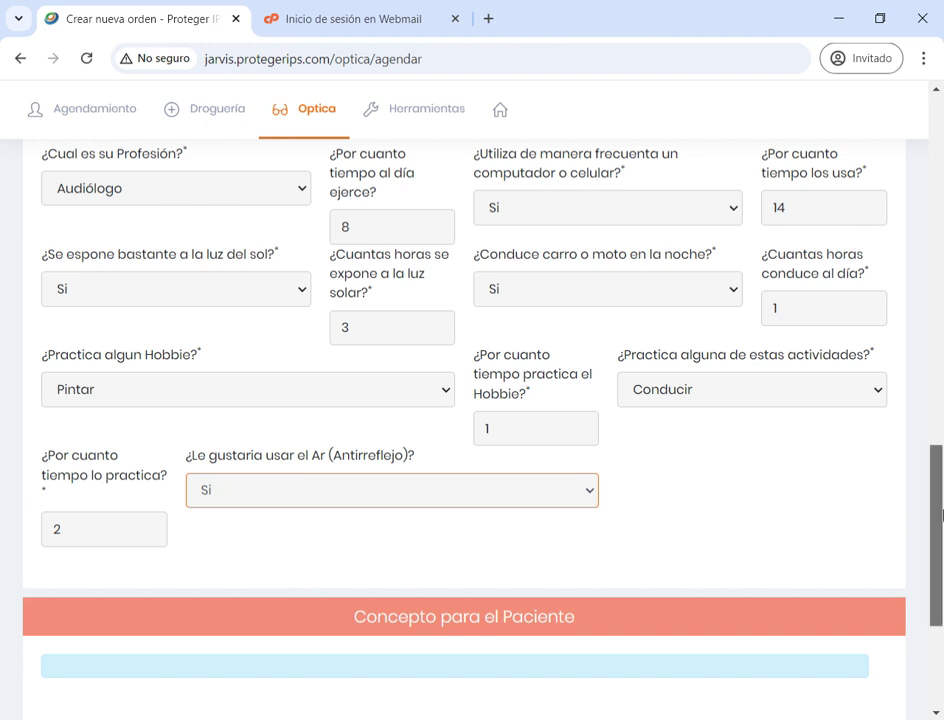
scroll(380, 562, "down", 3)
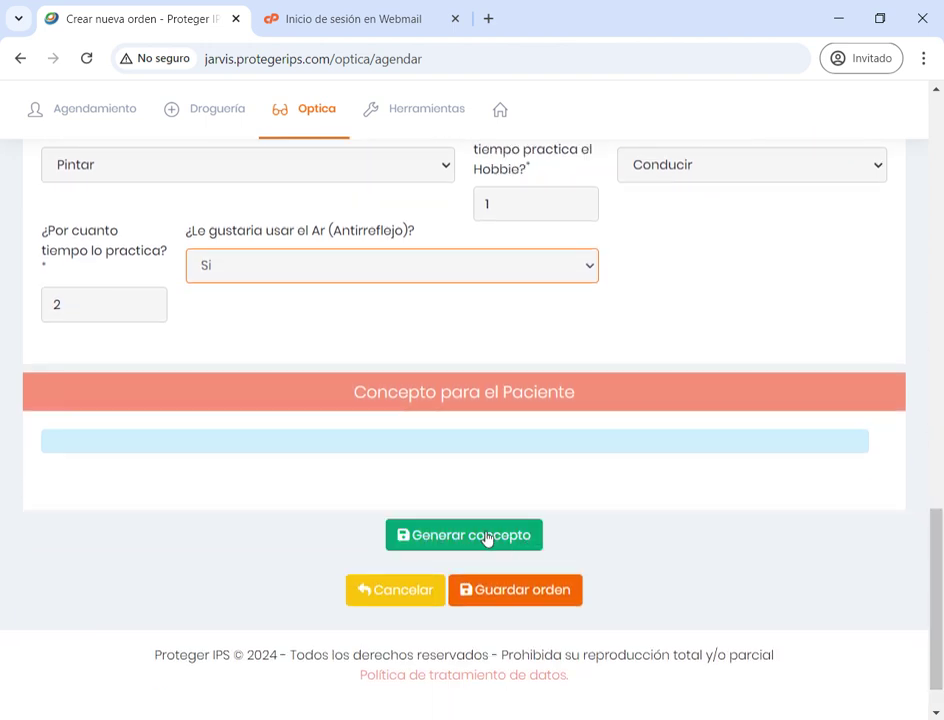
Generate the patient concept and review its Progresivo, Filtro Azul and Fotosensibles recommendations
left_click(437, 543)
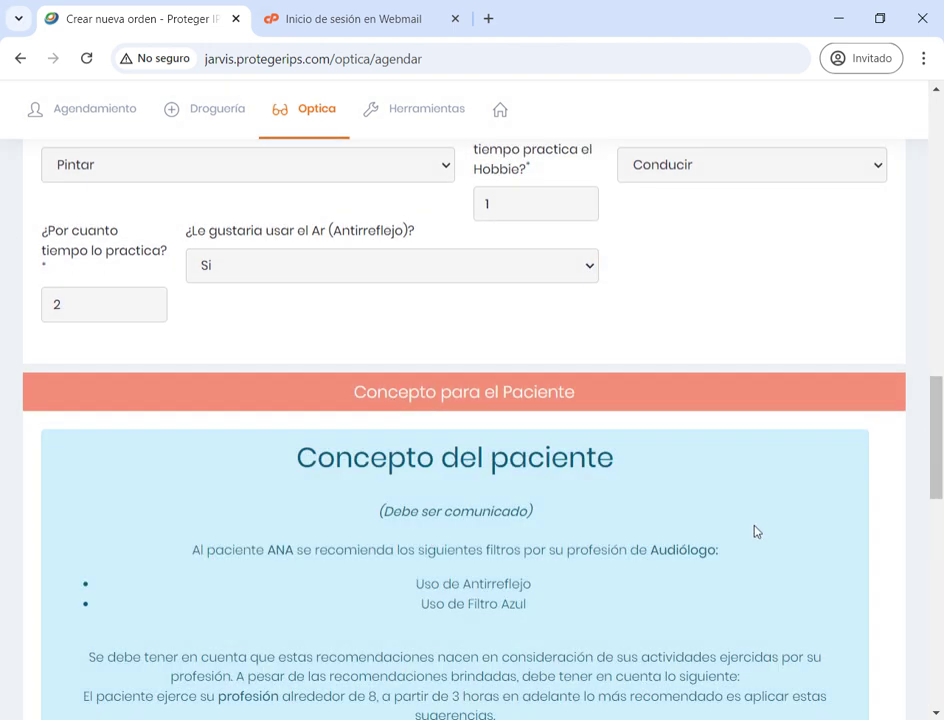
left_click_drag(937, 447, 903, 525)
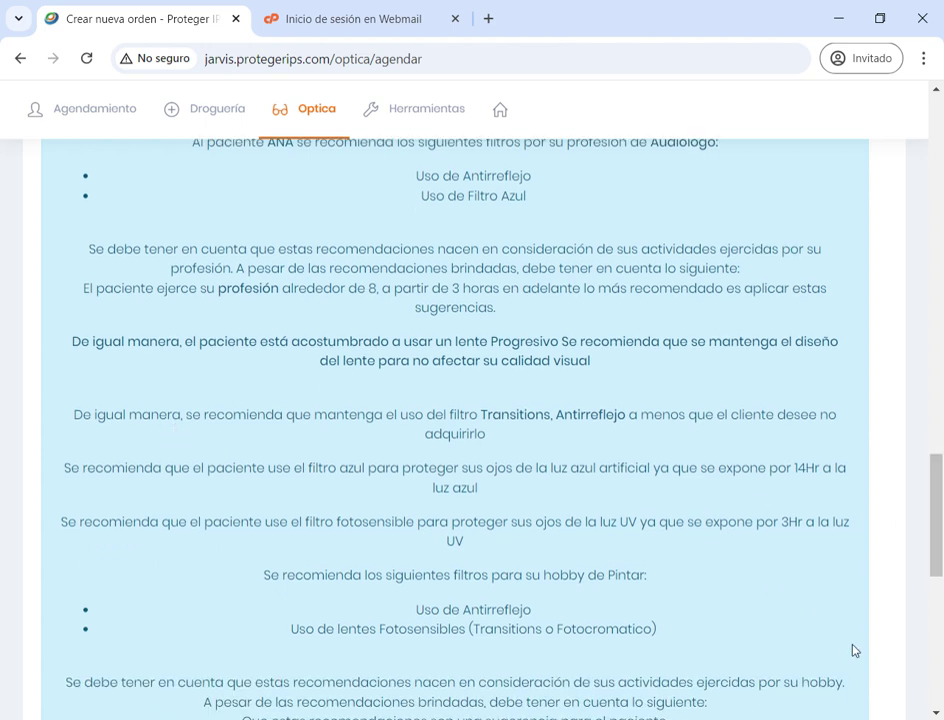
left_click_drag(938, 501, 938, 621)
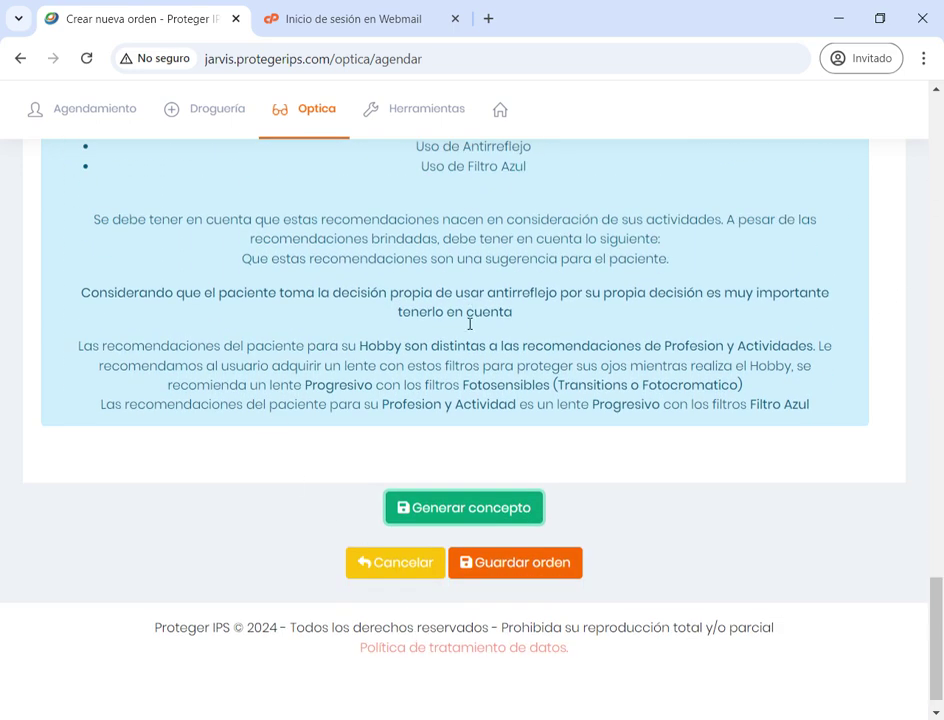
Save the optical order, review the Reporte PDF including signature names, and close the preview
left_click(545, 571)
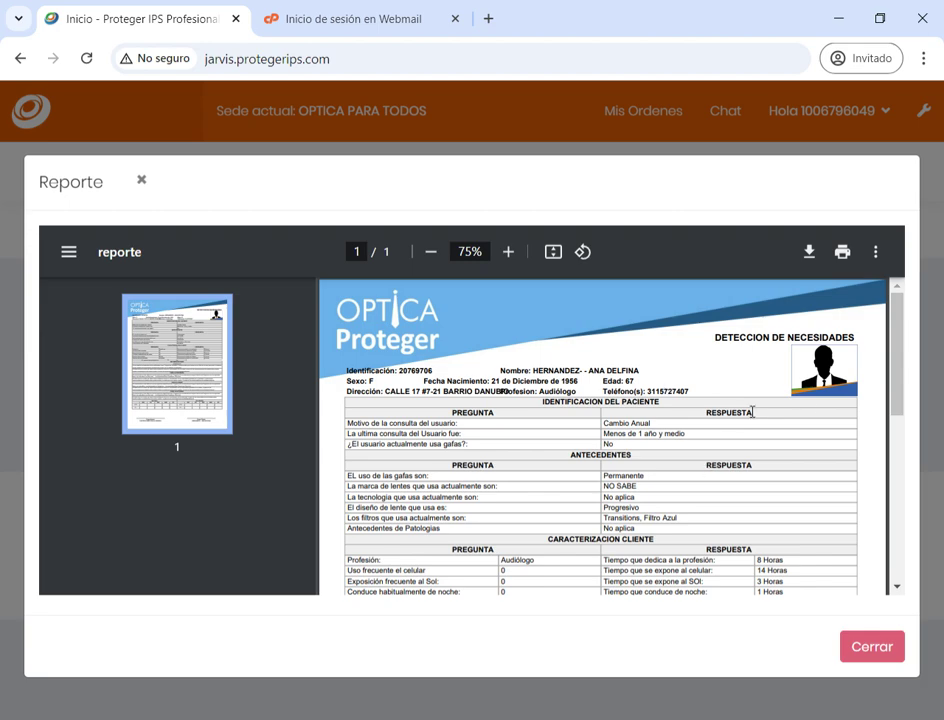
left_click_drag(900, 343, 879, 510)
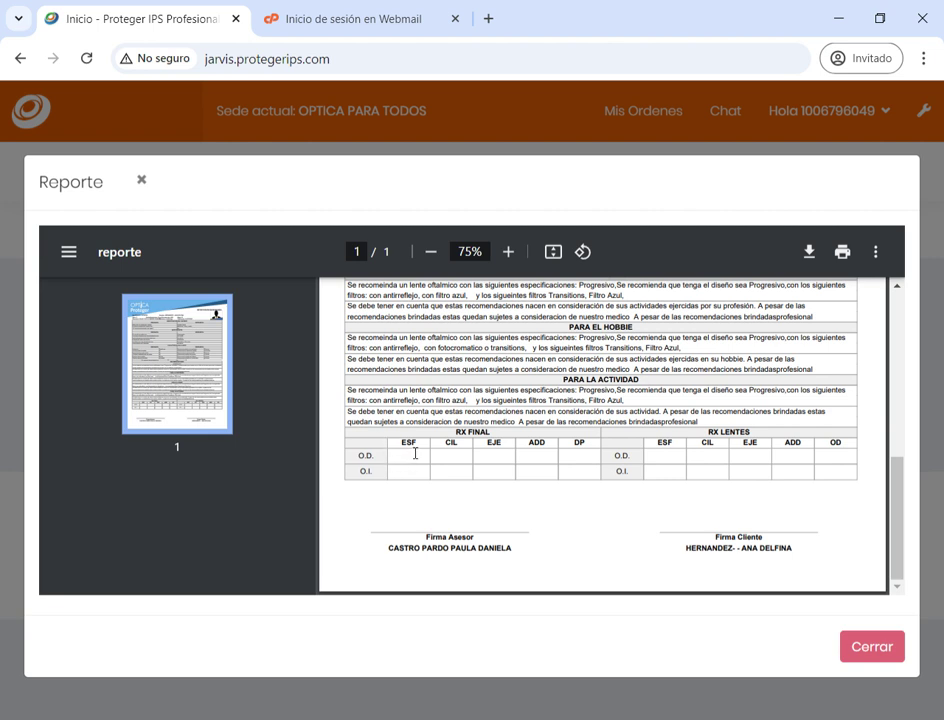
left_click_drag(464, 436, 748, 479)
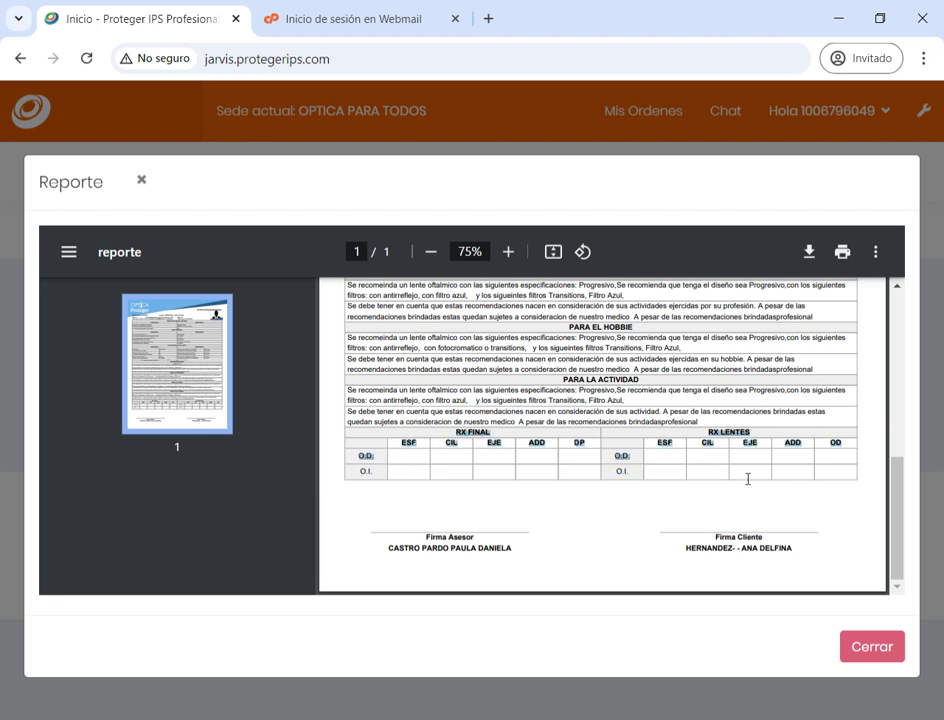
left_click(762, 499)
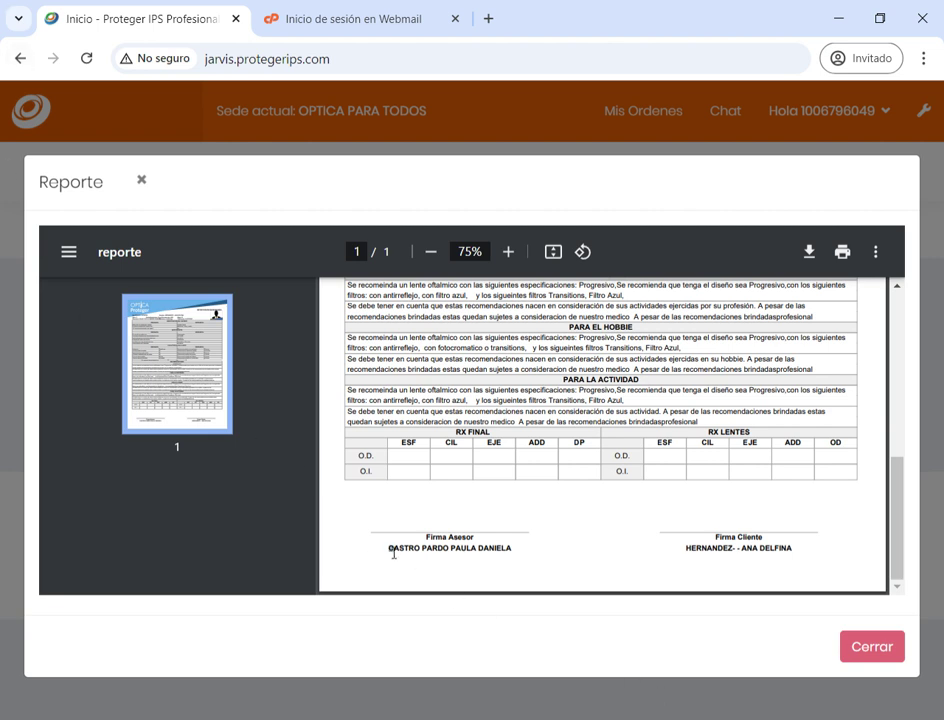
left_click_drag(393, 552, 554, 566)
left_click_drag(684, 550, 831, 575)
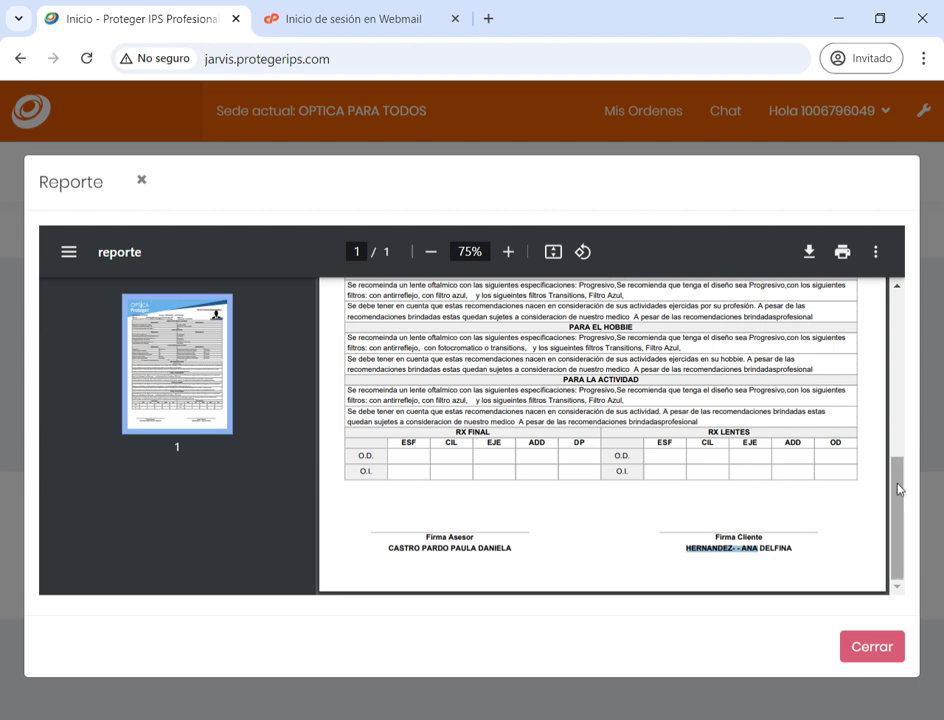
scroll(897, 484, "up", 7)
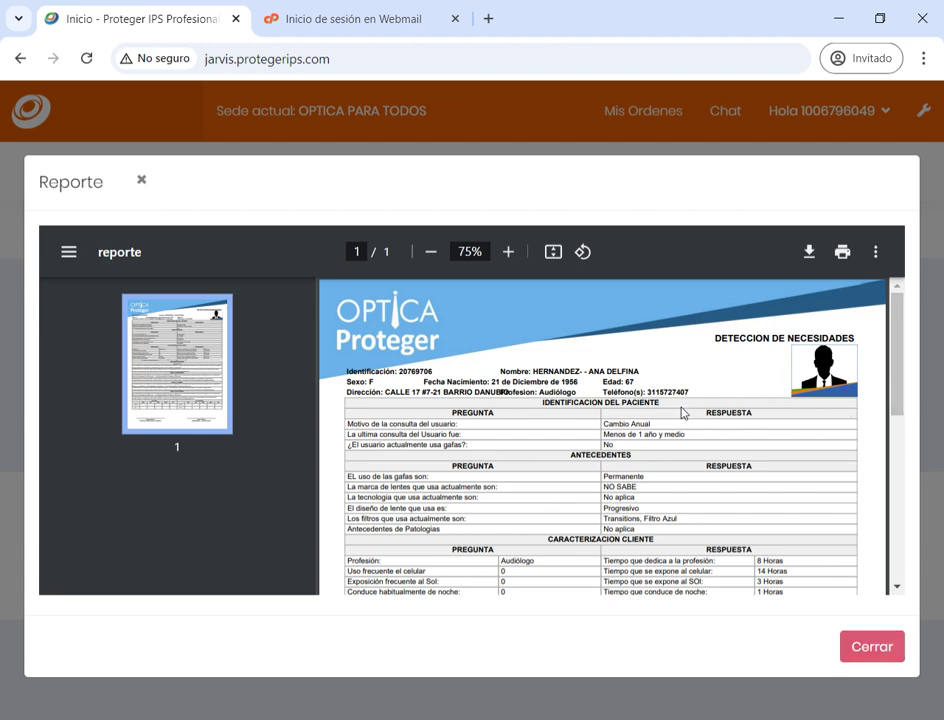
left_click(884, 647)
Go to Agendamiento > Ordenes and select the Id of the new VALORACION MEDICA order
mouse_move(43, 193)
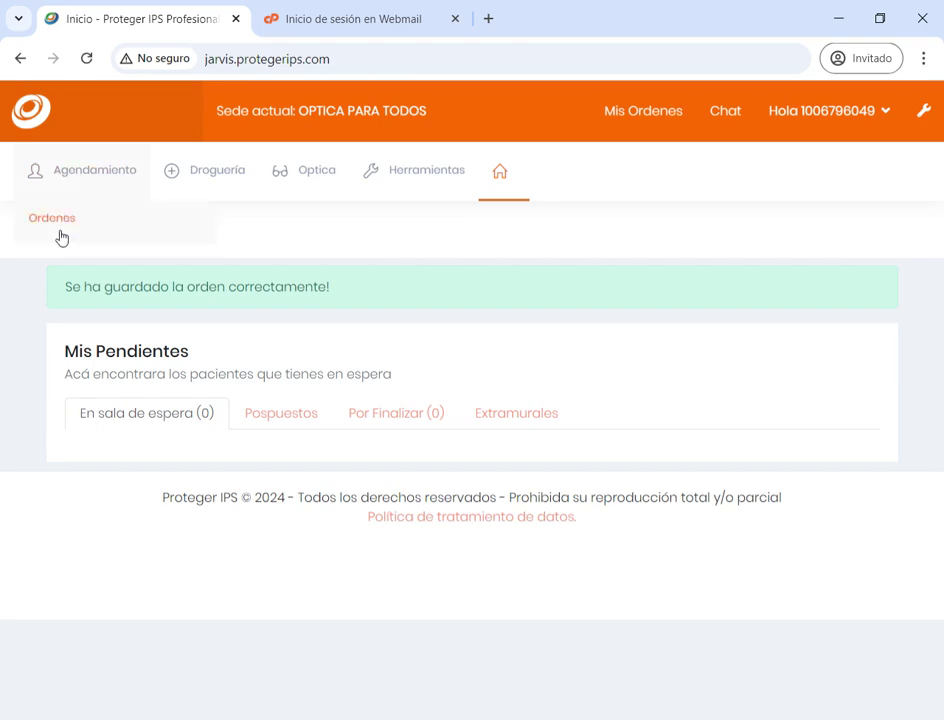
left_click(65, 220)
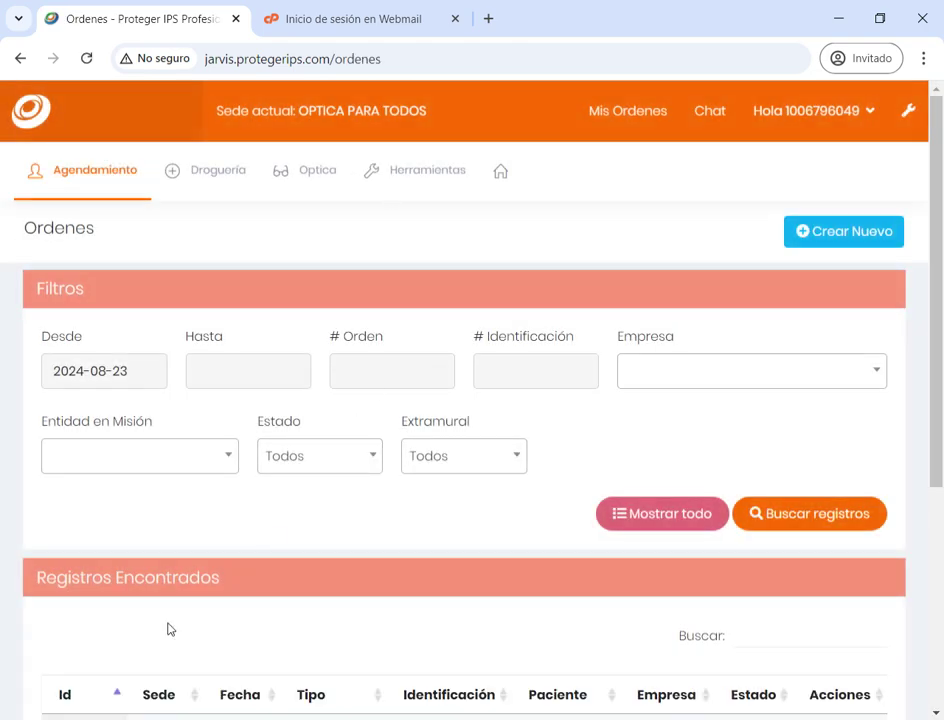
scroll(940, 370, "down", 2)
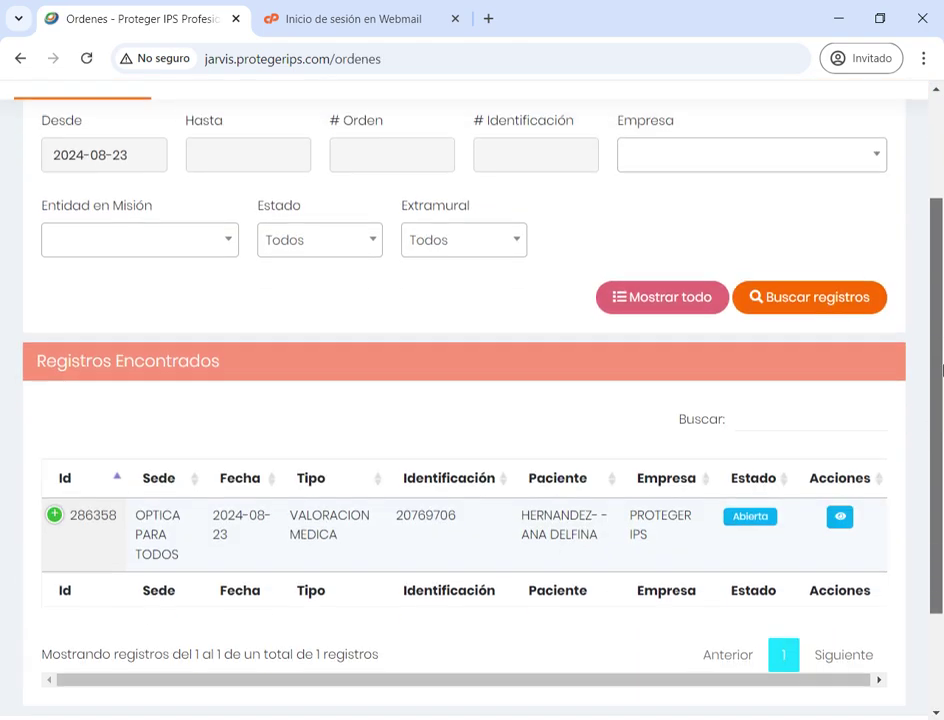
double_click(82, 517)
key("ctrl+c")
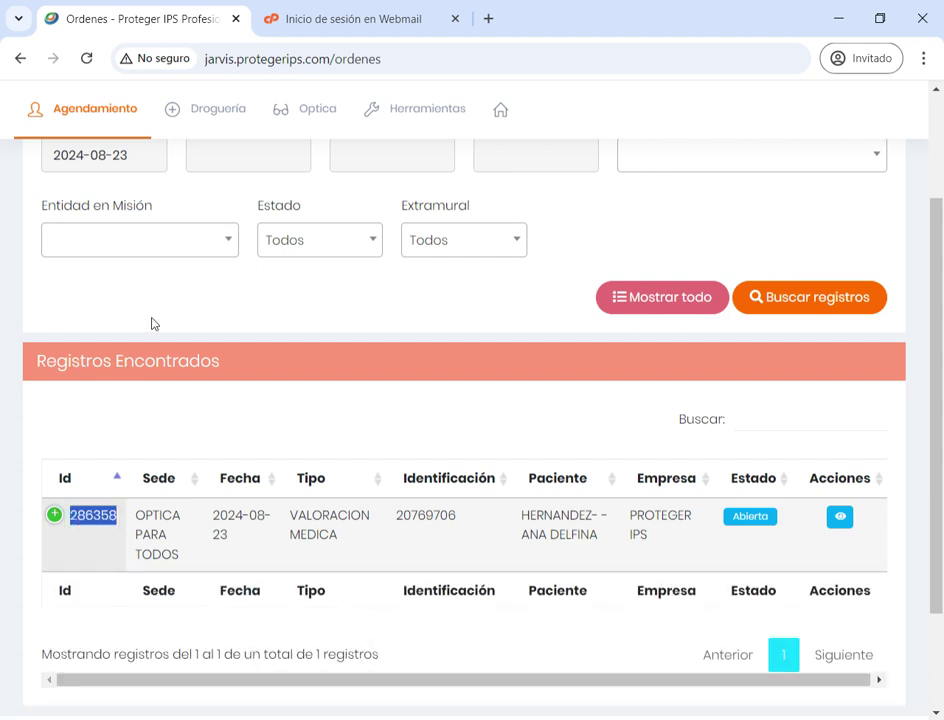
mouse_move(394, 128)
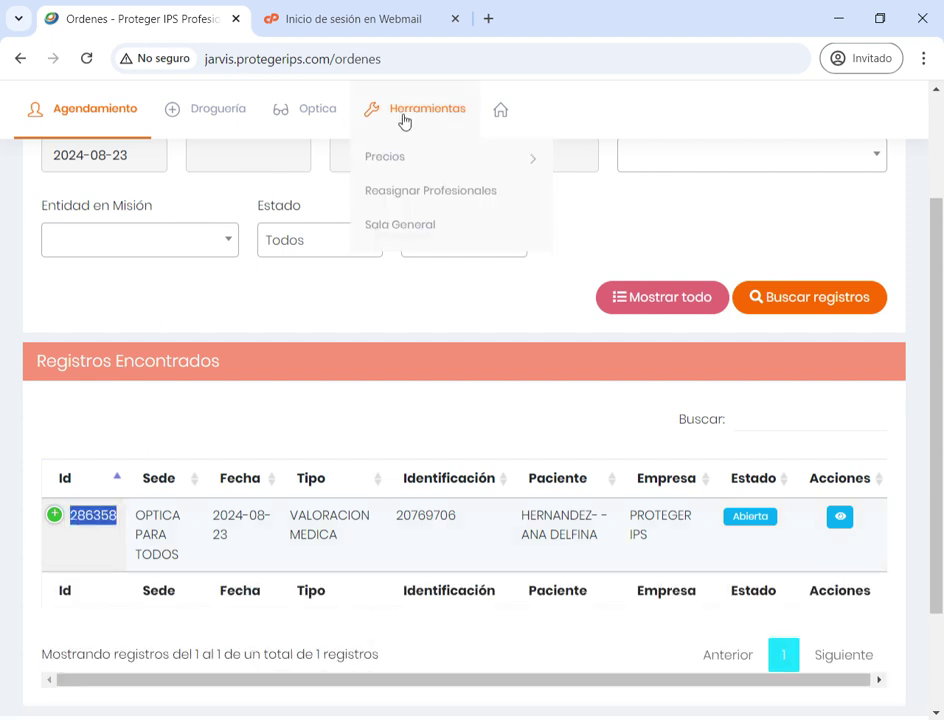
In Reasignar Profesionales, paste the order Id and load the OPTICA PARA TODOS order
left_click(418, 202)
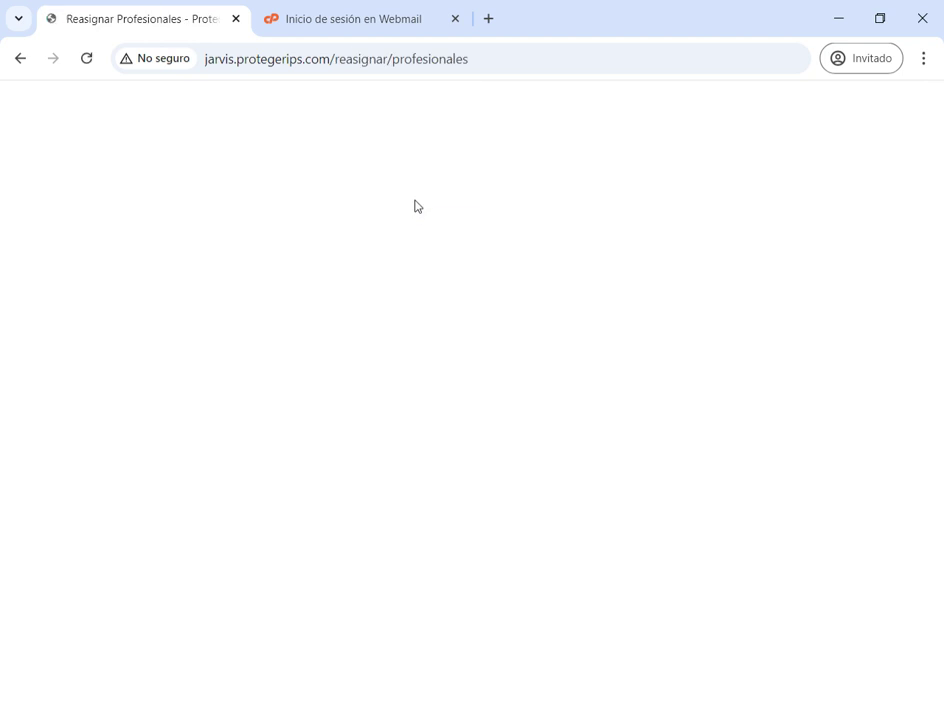
left_click(293, 363)
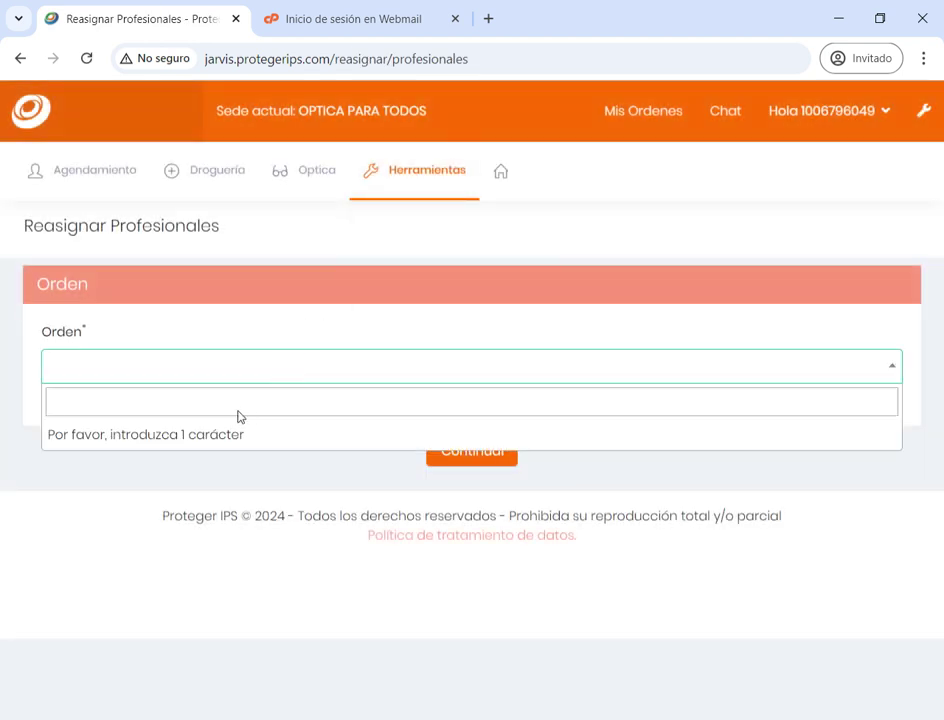
key("ctrl+v")
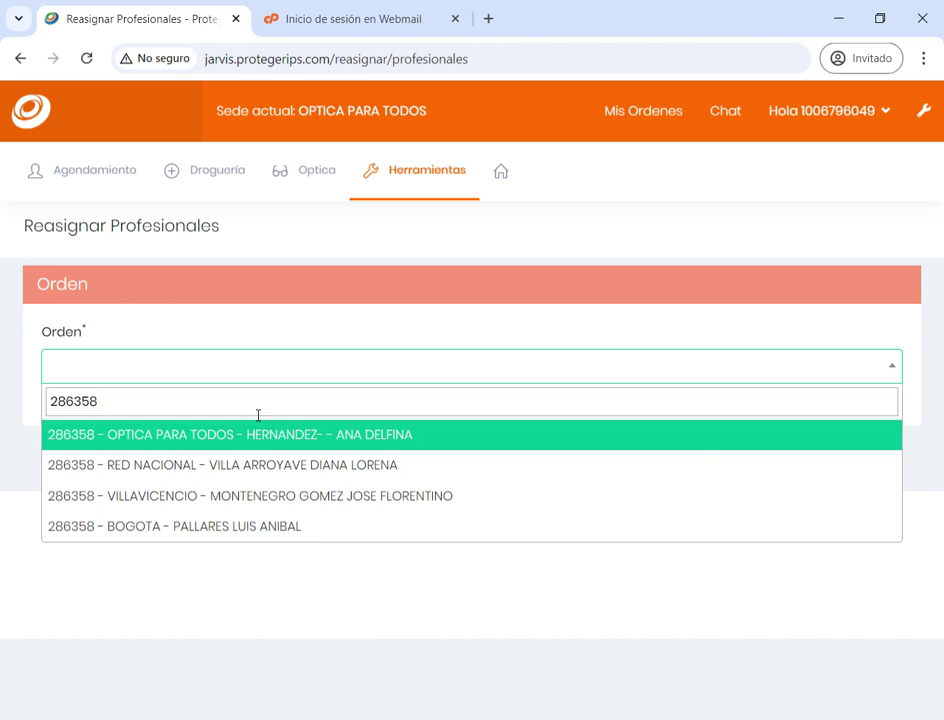
left_click(267, 446)
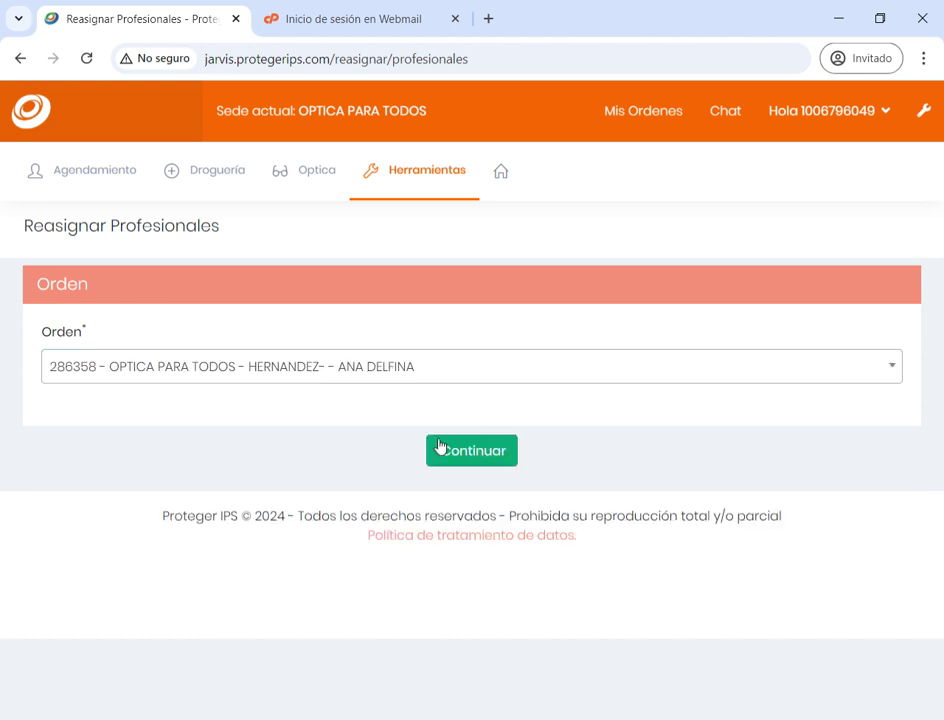
left_click(440, 448)
Assign a professional to the order's OPTOMETRIA service and confirm
left_click(723, 560)
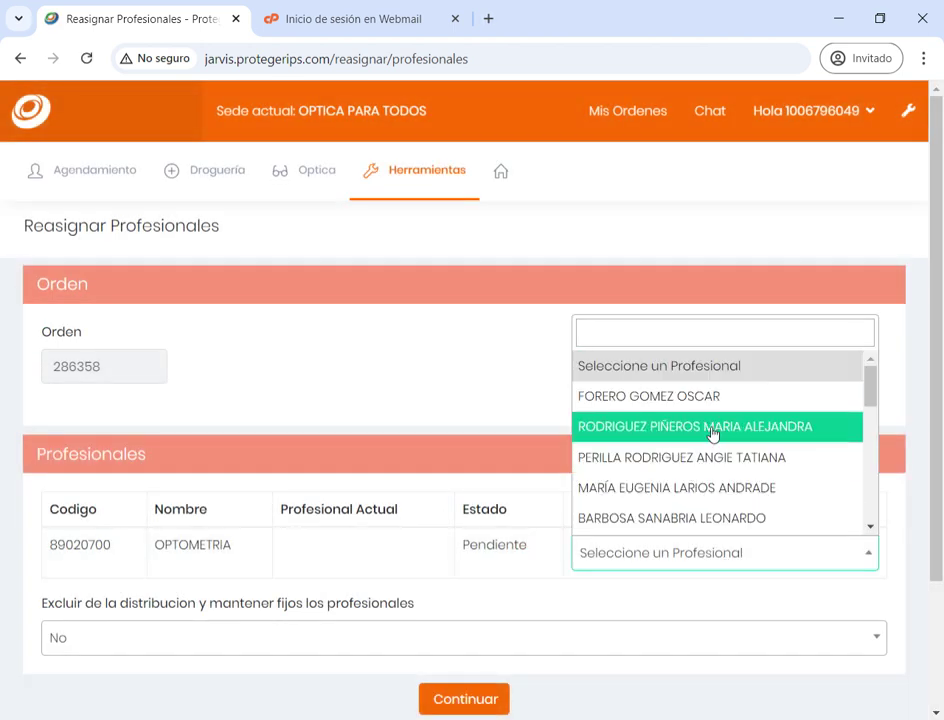
scroll(712, 435, "down", 3)
scroll(690, 420, "down", 3)
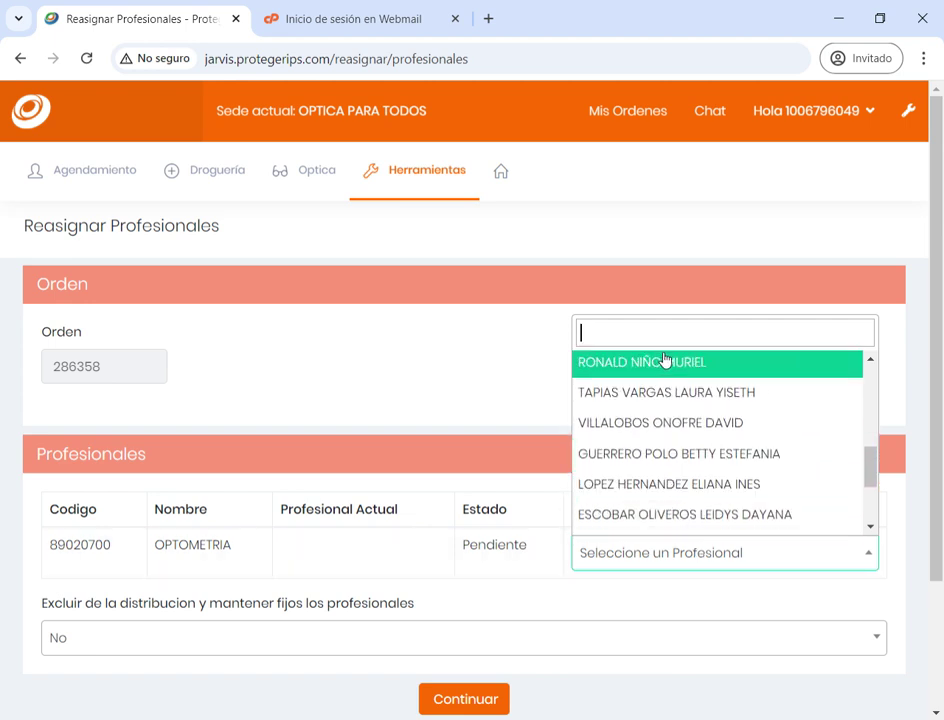
scroll(680, 430, "up", 1)
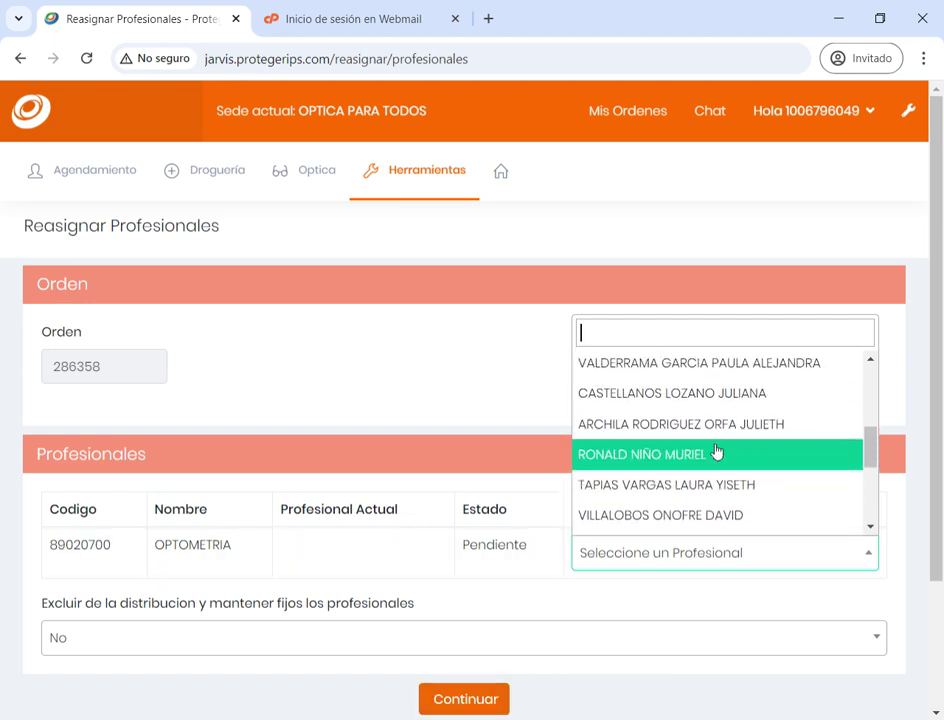
left_click_drag(870, 445, 862, 354)
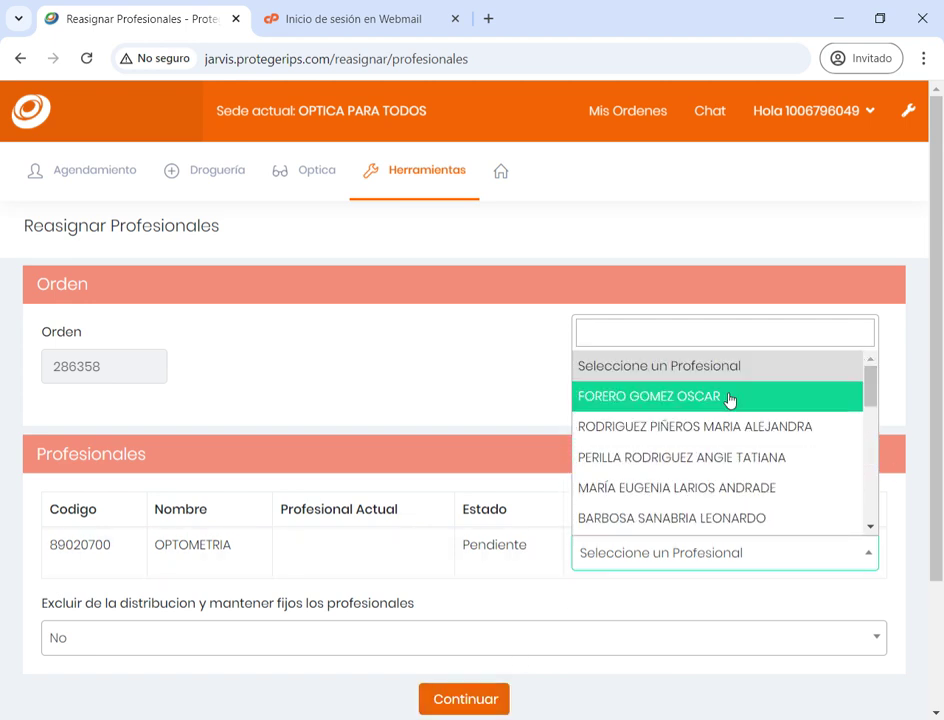
left_click(729, 400)
scroll(940, 445, "down", 2)
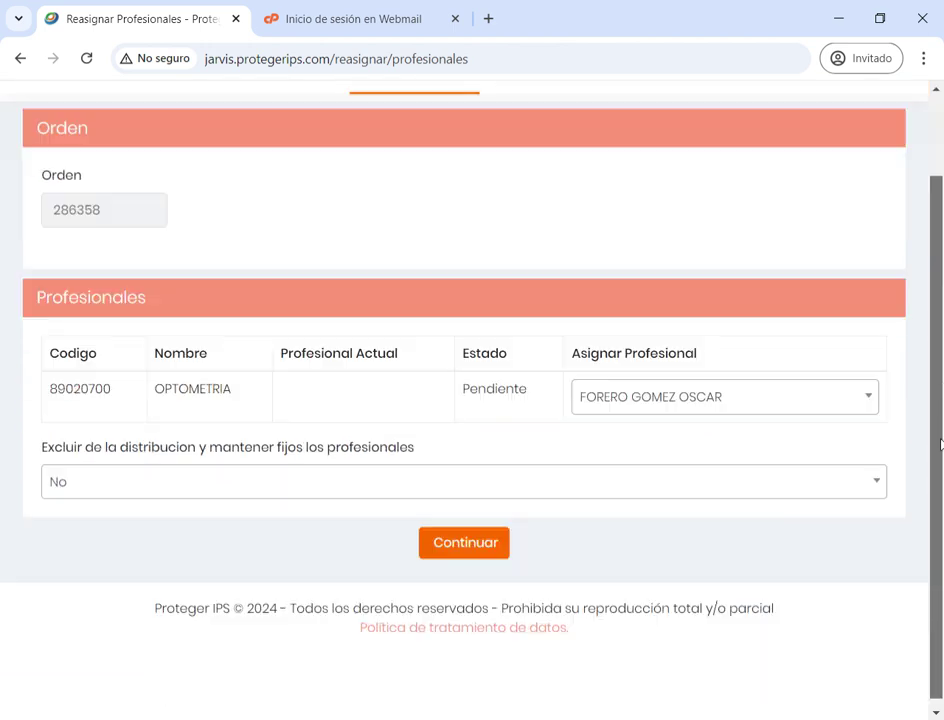
left_click(451, 546)
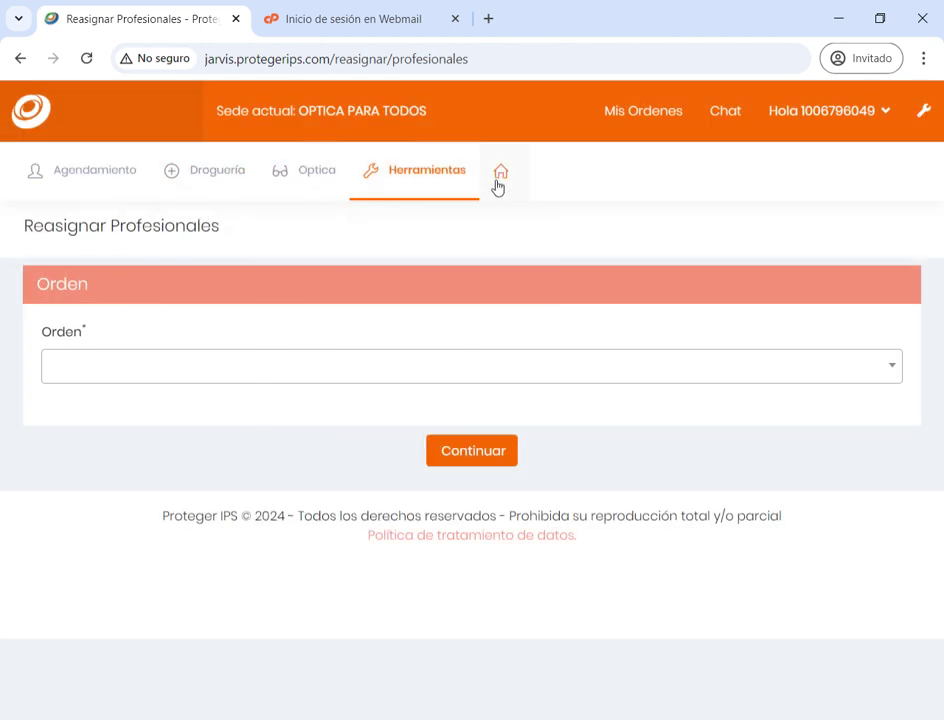